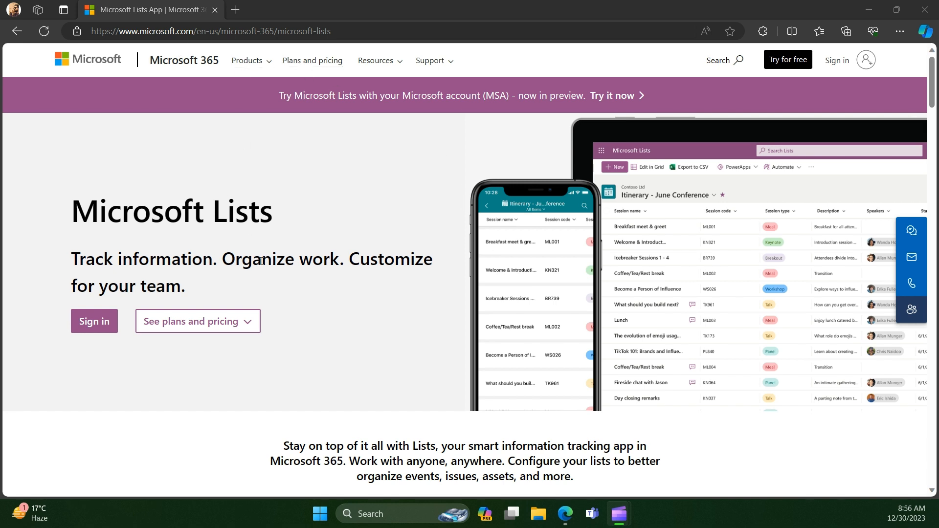
drag(100, 211, 261, 215)
click(273, 217)
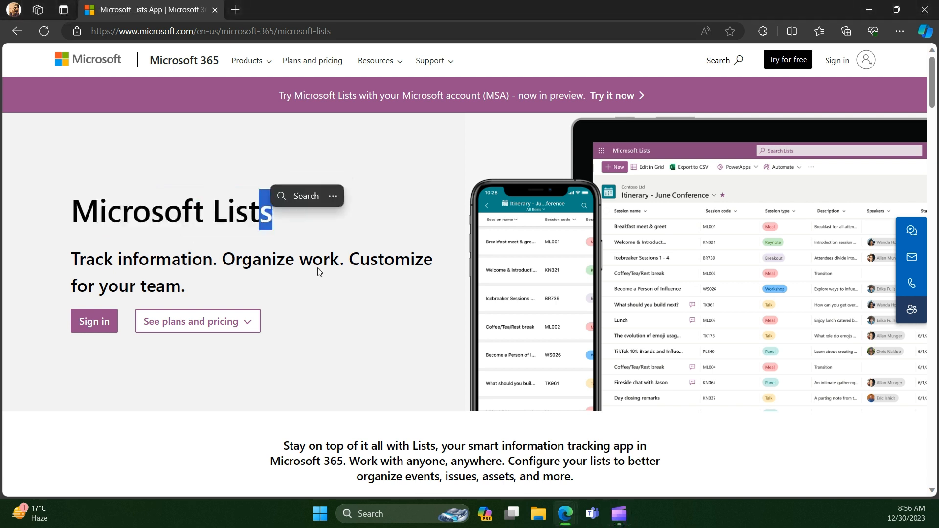
drag(317, 268, 321, 268)
click(321, 317)
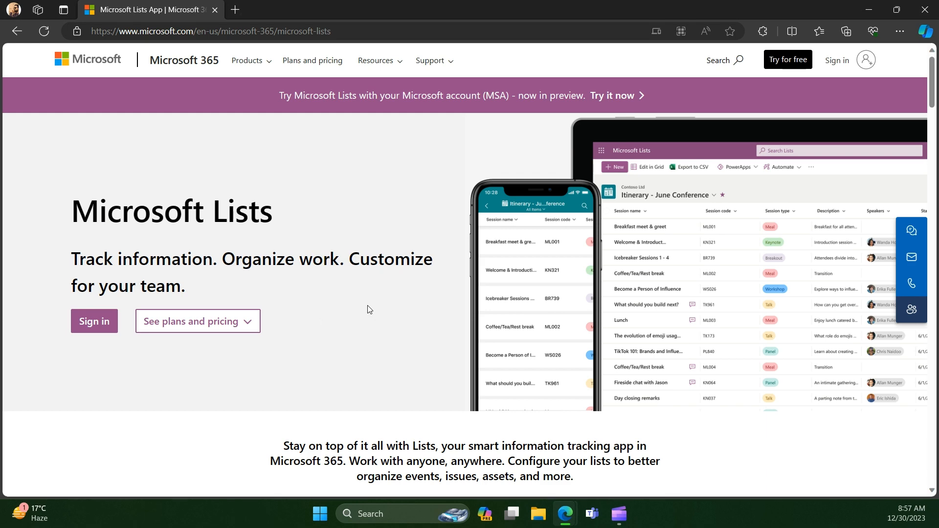
- Open lists.live.com in a new browser tab and proceed from the Microsoft account sign-in page
click(236, 10)
text(list)
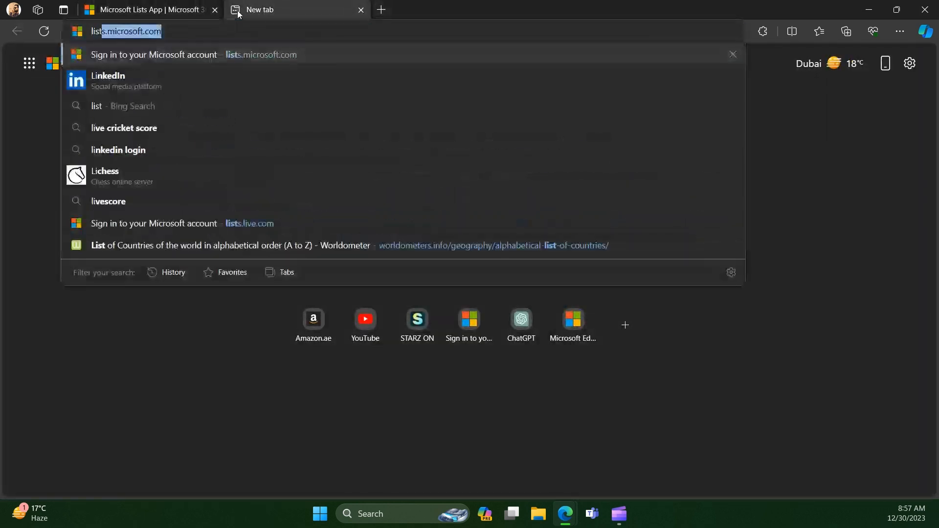
text(s.live)
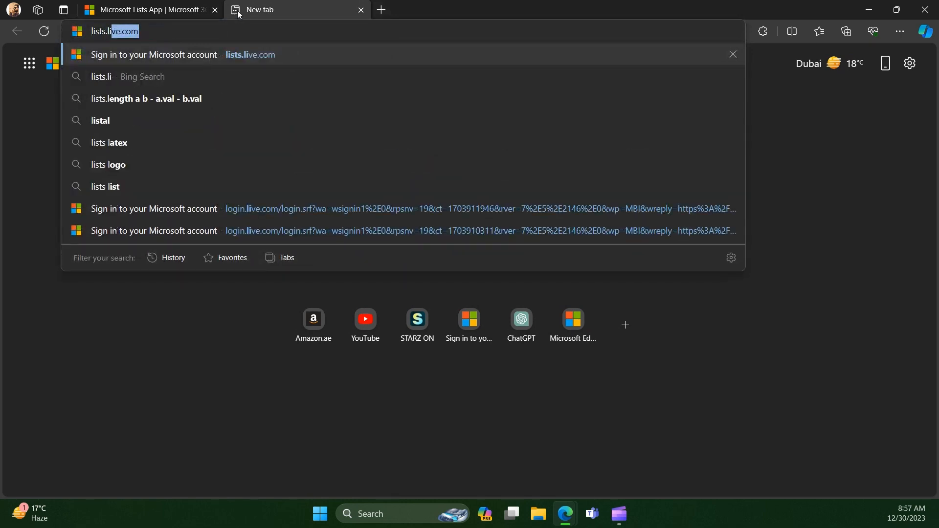
key(Return)
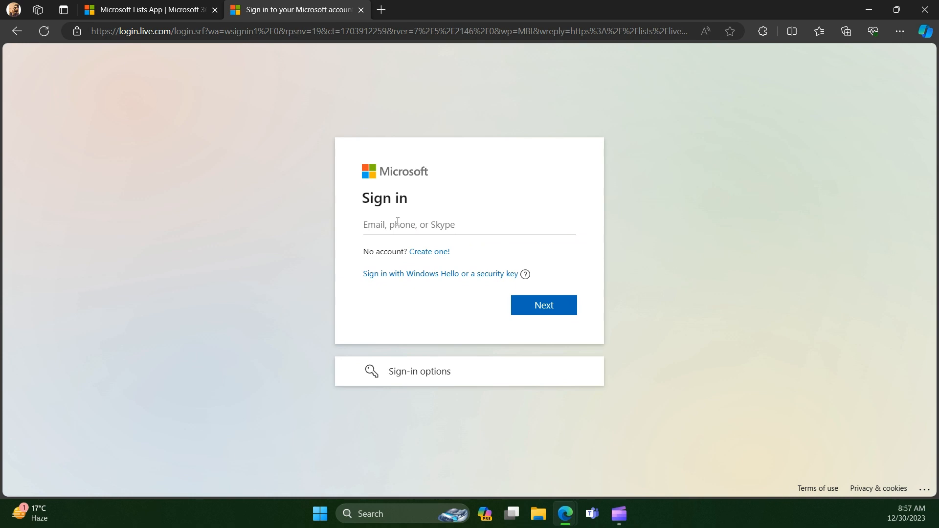
click(430, 252)
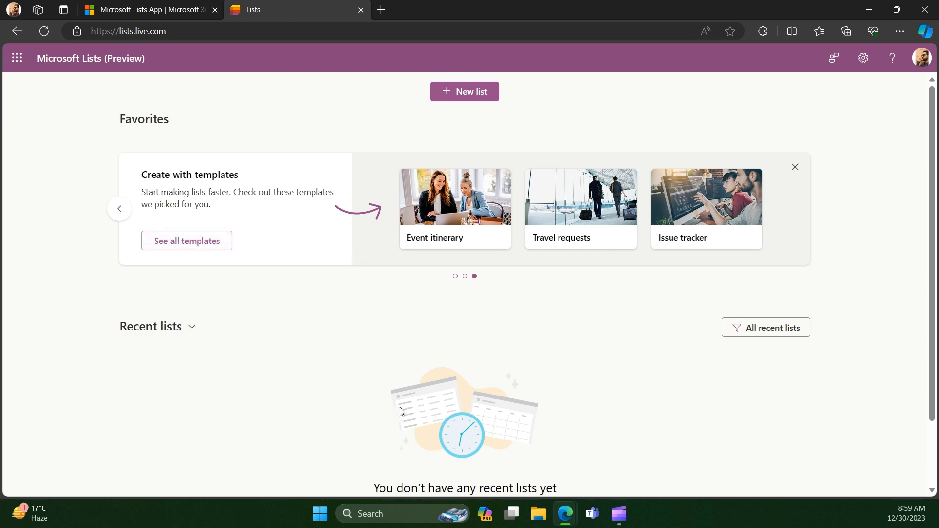
- Start a new list from the Recruitment tracker template after previewing its columns
click(446, 95)
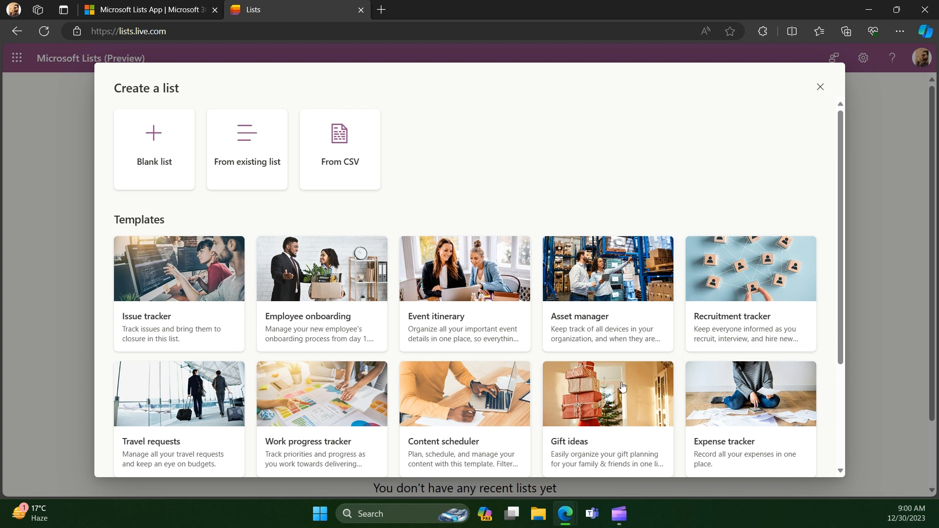
scroll(618, 384, down, 3)
scroll(618, 385, up, 3)
click(724, 299)
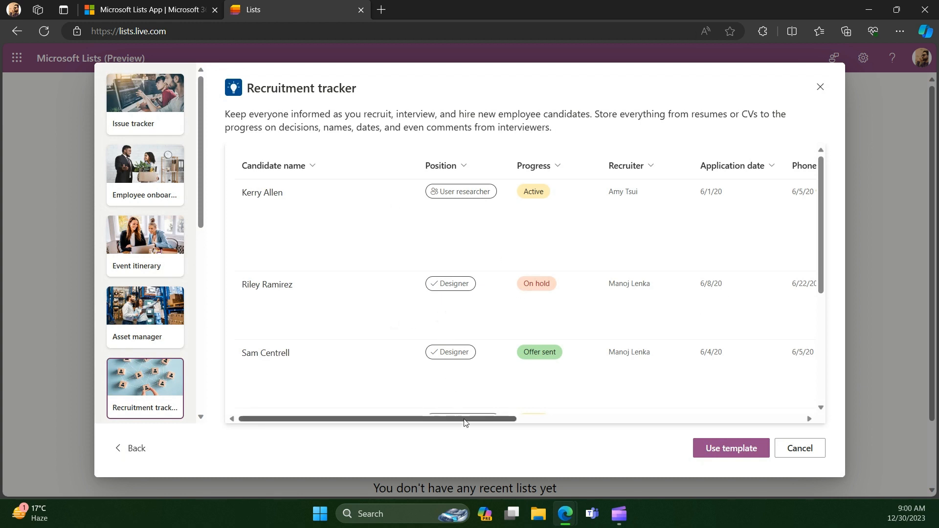
drag(464, 418, 432, 405)
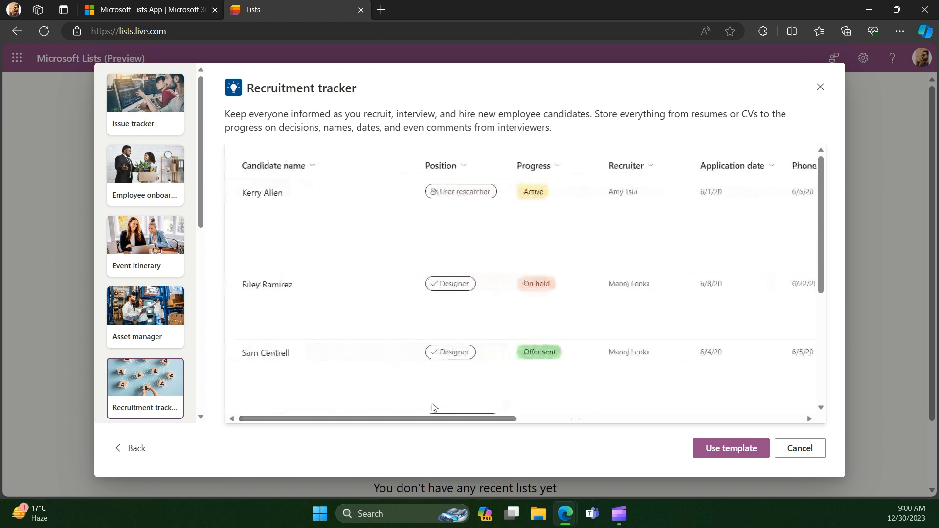
click(711, 451)
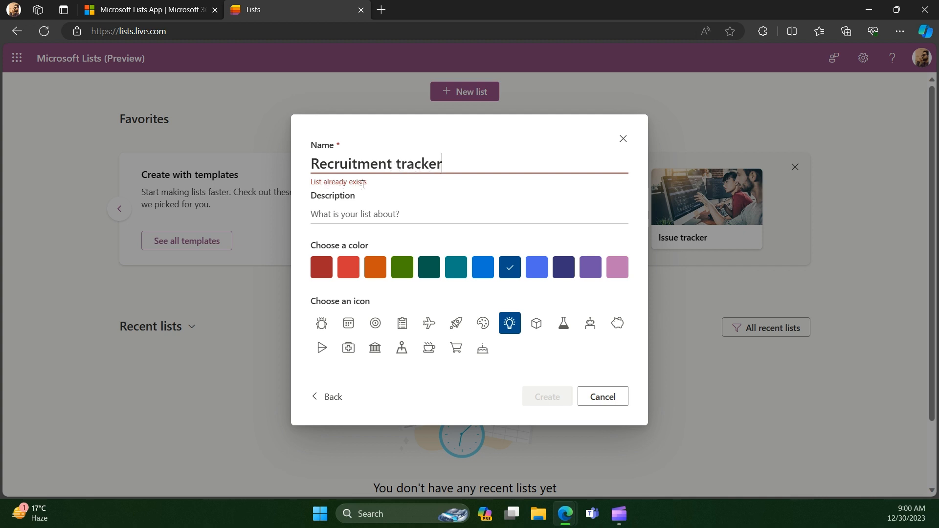
- Create the list as "Recruitment" with the description "This lists is used for recruitment" and the lighter indigo-blue color
drag(395, 164, 517, 162)
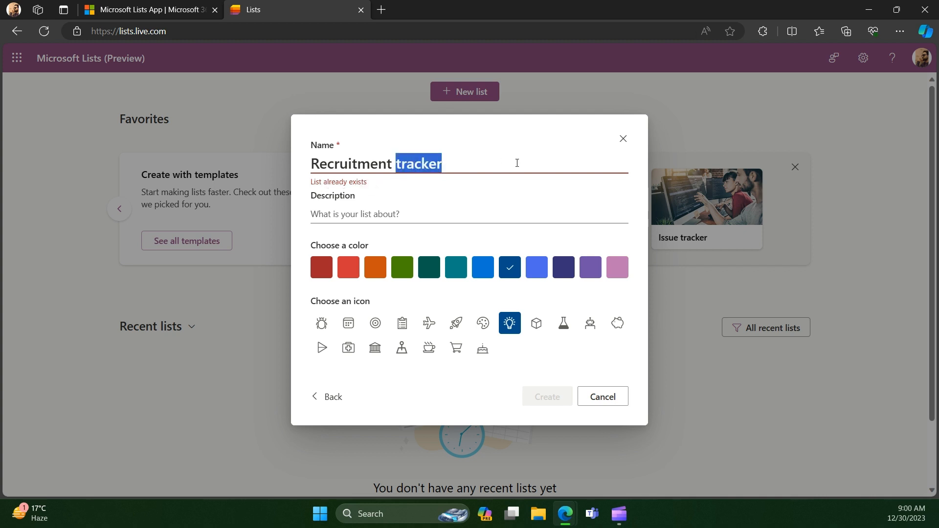
key(BackSpace)
key(Tab)
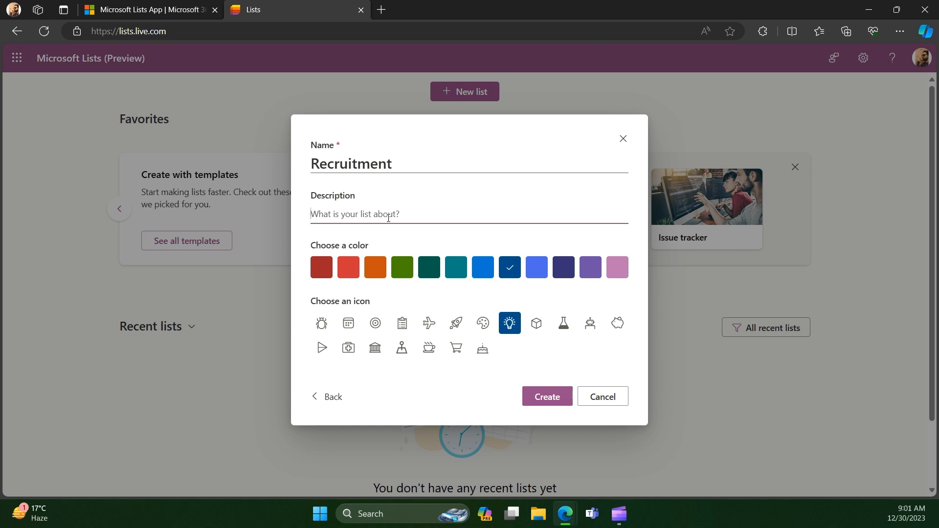
text(This lists is used for r)
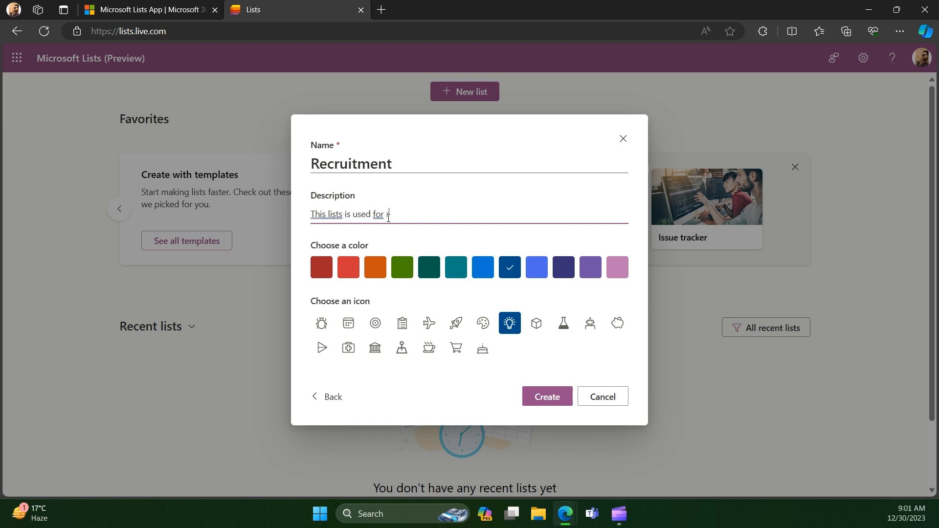
text(ecruitment)
click(531, 282)
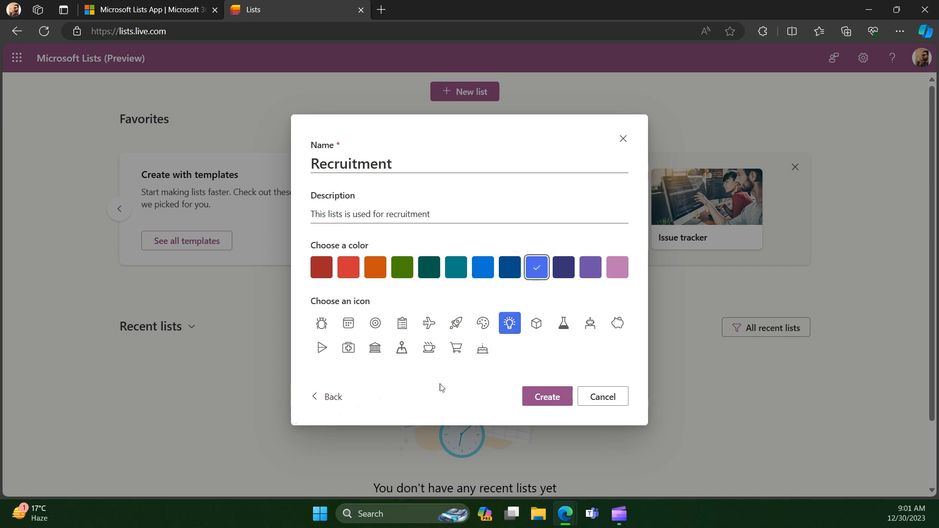
click(549, 397)
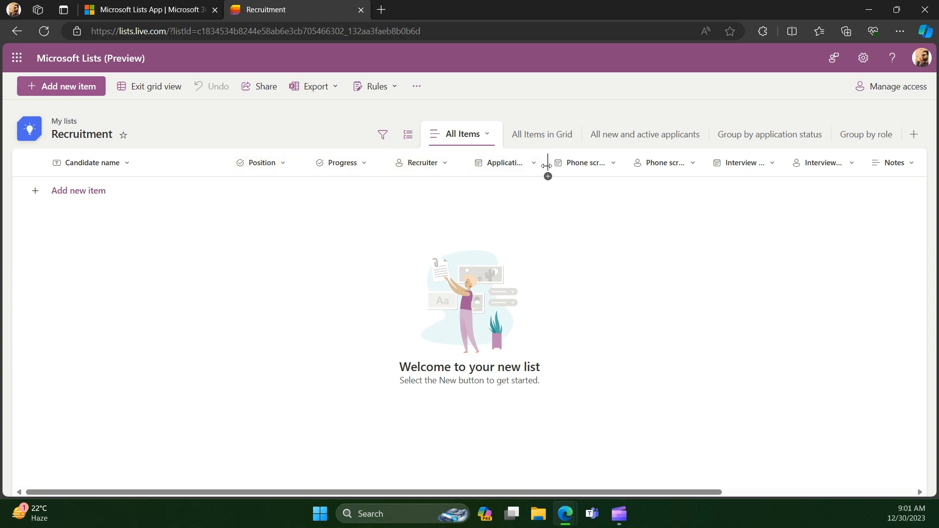
- Widen the Application date, Phone screen date and Phone screener columns so their full headings fit
drag(548, 163, 675, 170)
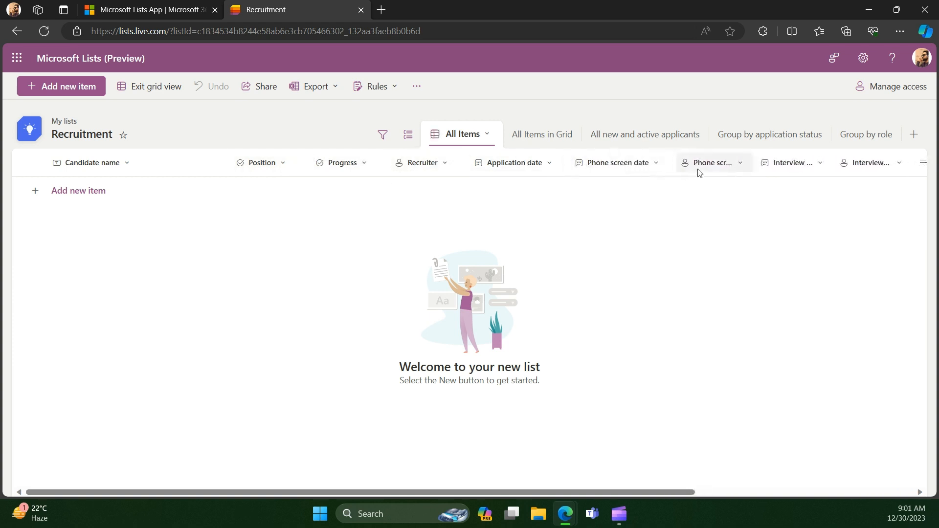
drag(752, 169, 777, 169)
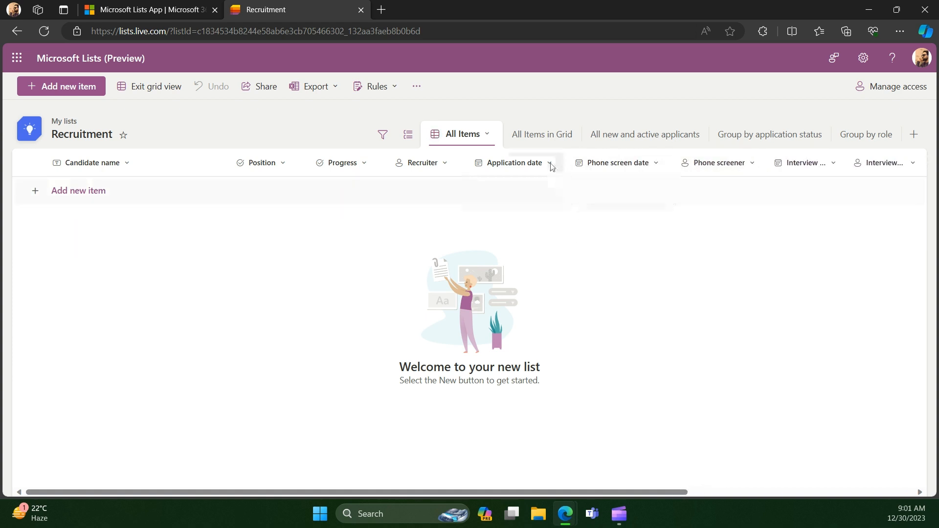
- Look through the list's grid, active applicants and grouped views, ending on the All Items view
click(536, 134)
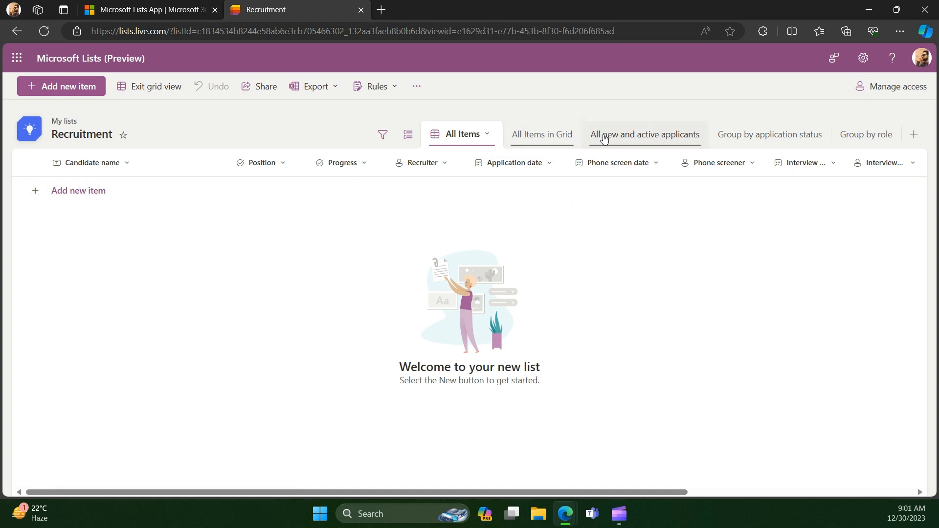
click(692, 135)
click(785, 137)
click(866, 136)
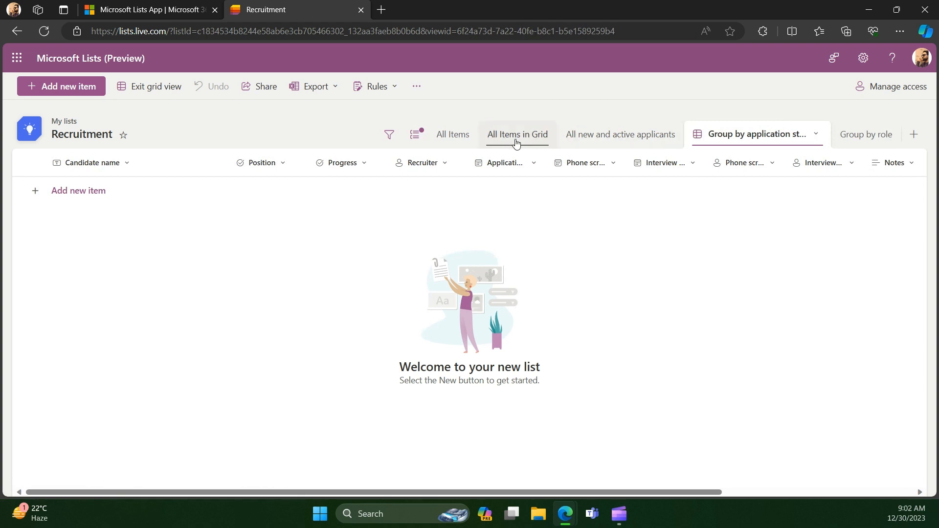
click(446, 134)
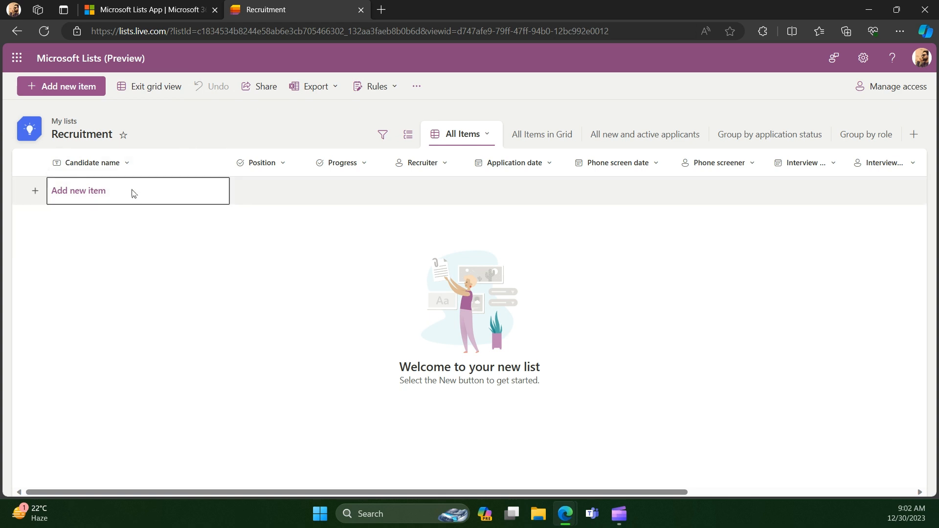
- Switch the All Items view back and forth between grid editing and the standard list layout
click(153, 93)
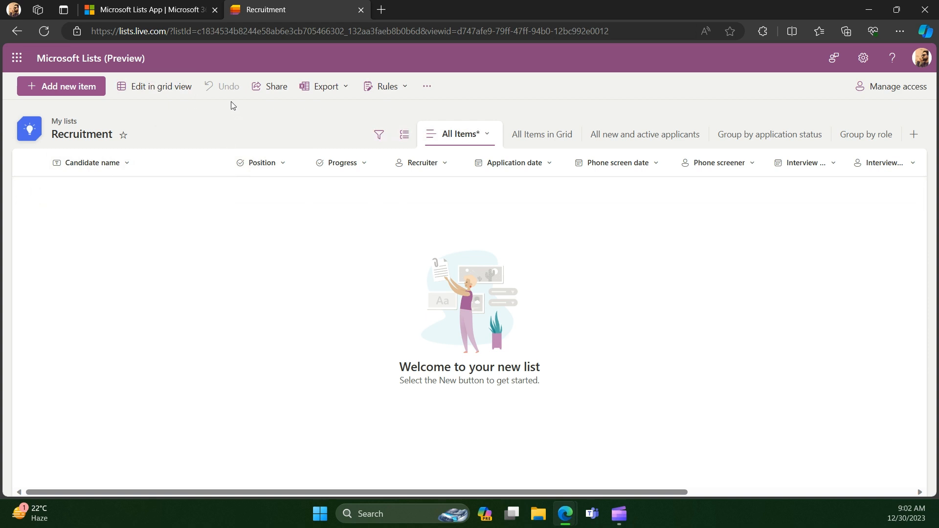
click(156, 93)
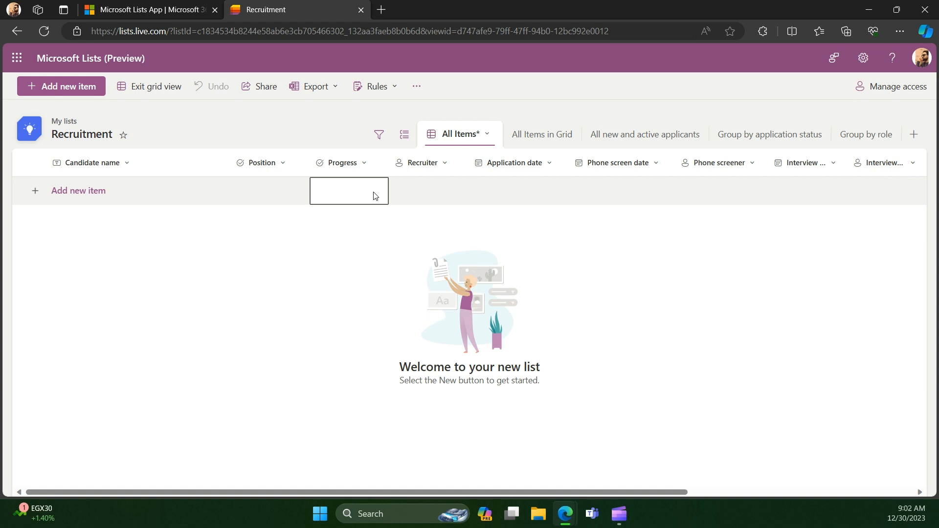
click(147, 91)
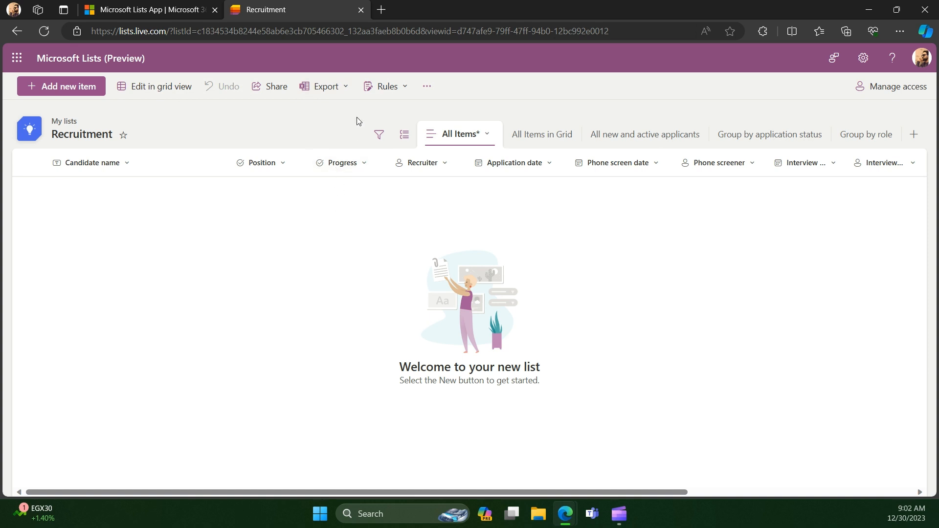
- Examine the export and rule options available for the Recruitment list, leaving them unused
click(336, 95)
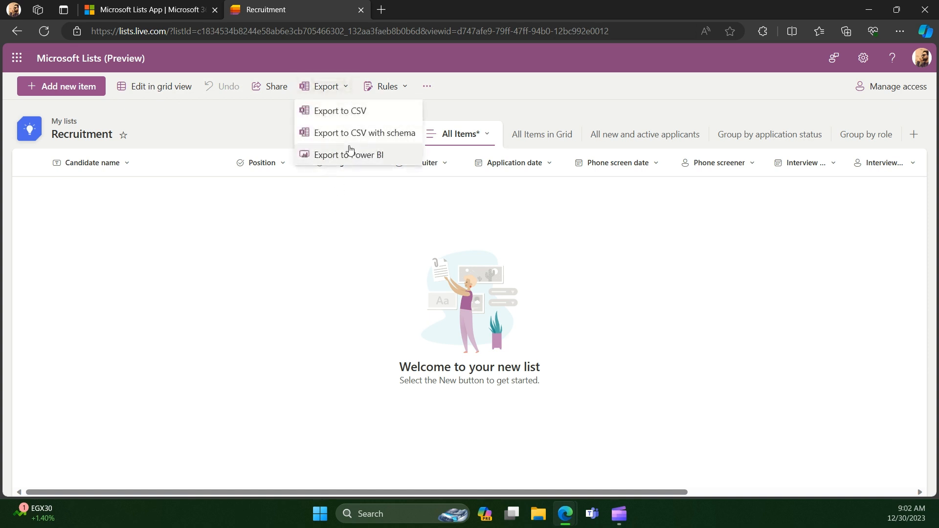
click(402, 88)
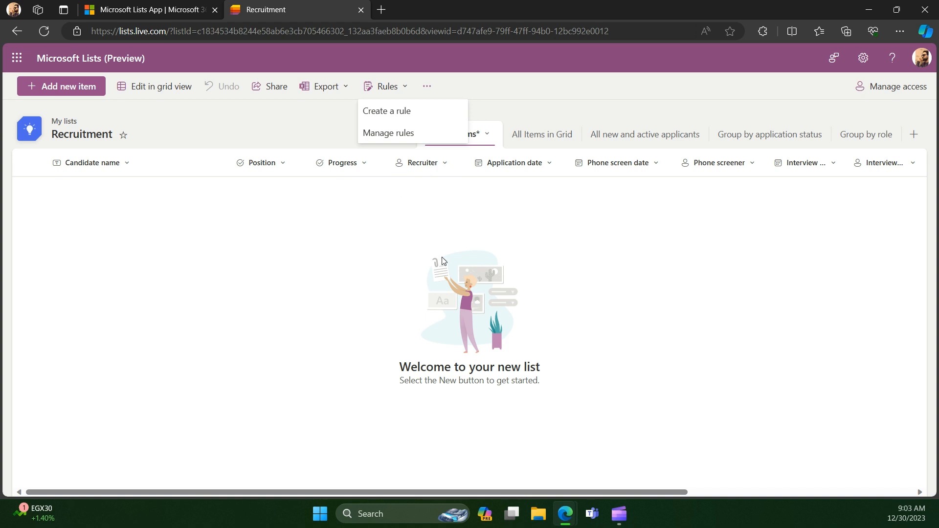
click(381, 295)
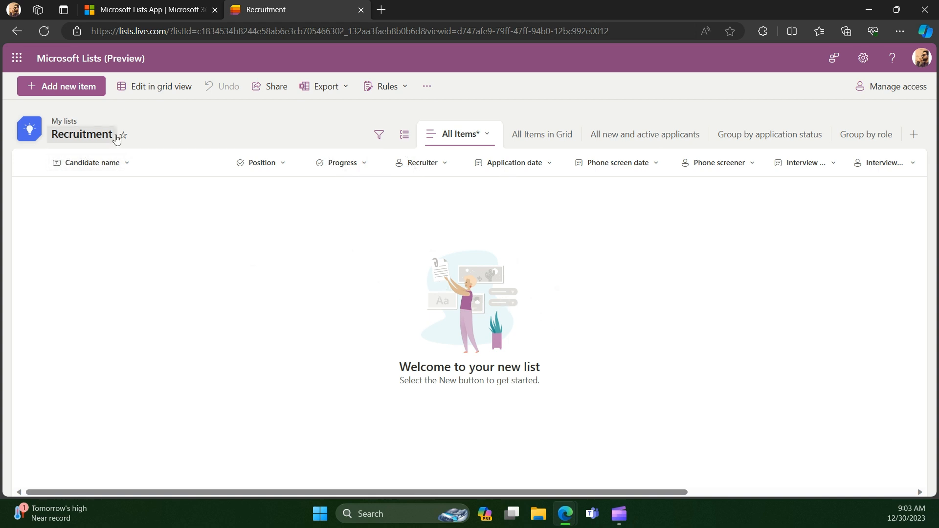
- Return to grid editing, start a new item, review its form fields and enter "Candidate 1" as the candidate name
click(153, 90)
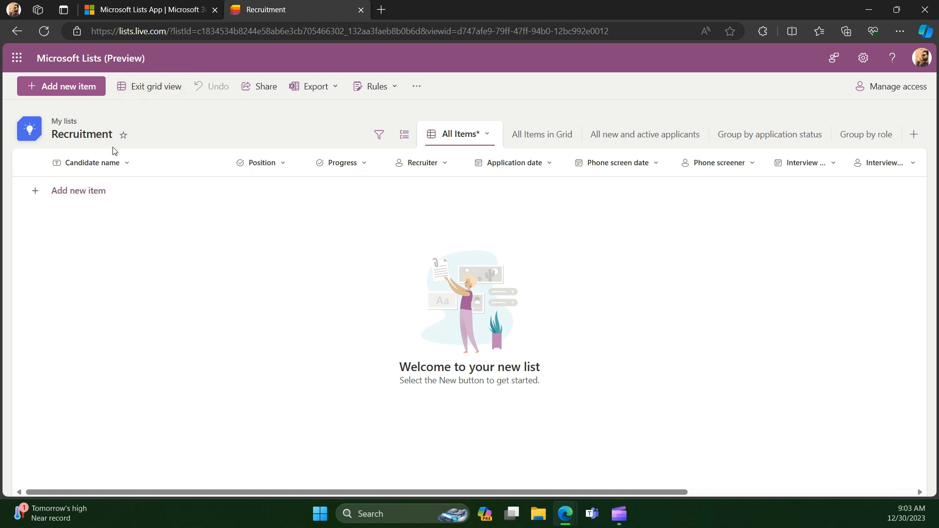
click(54, 88)
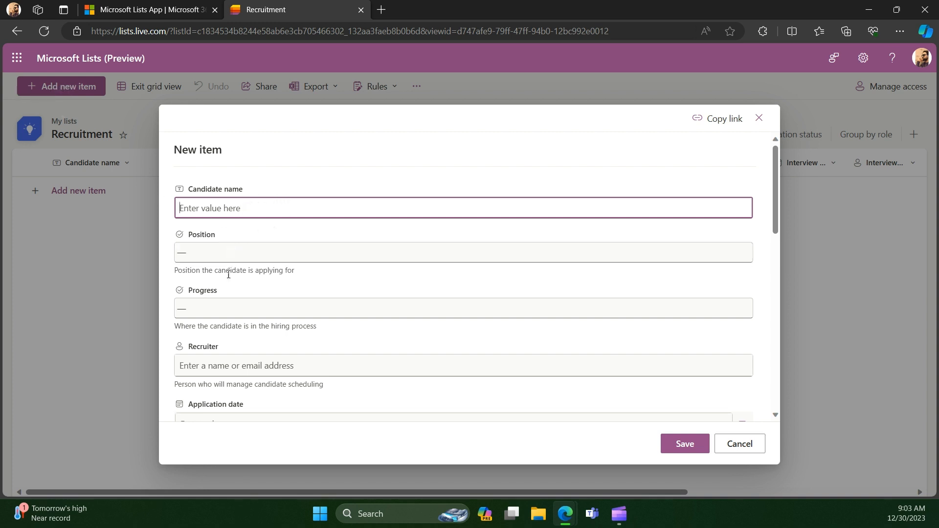
scroll(338, 317, down, 6)
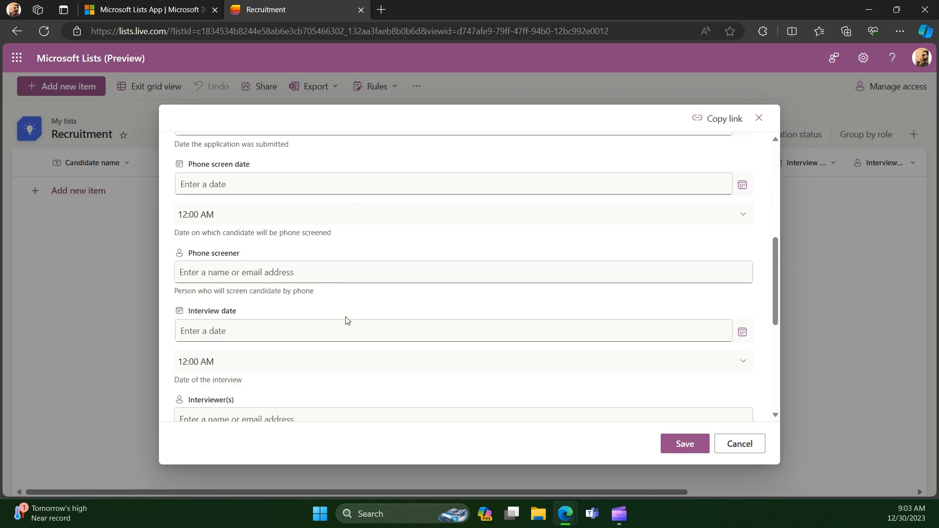
scroll(346, 317, down, 5)
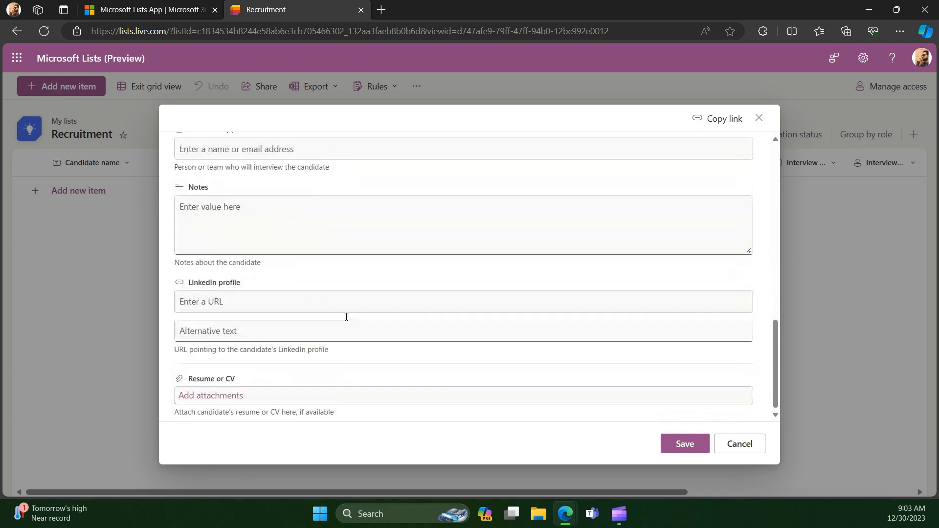
scroll(346, 317, up, 5)
scroll(346, 318, up, 6)
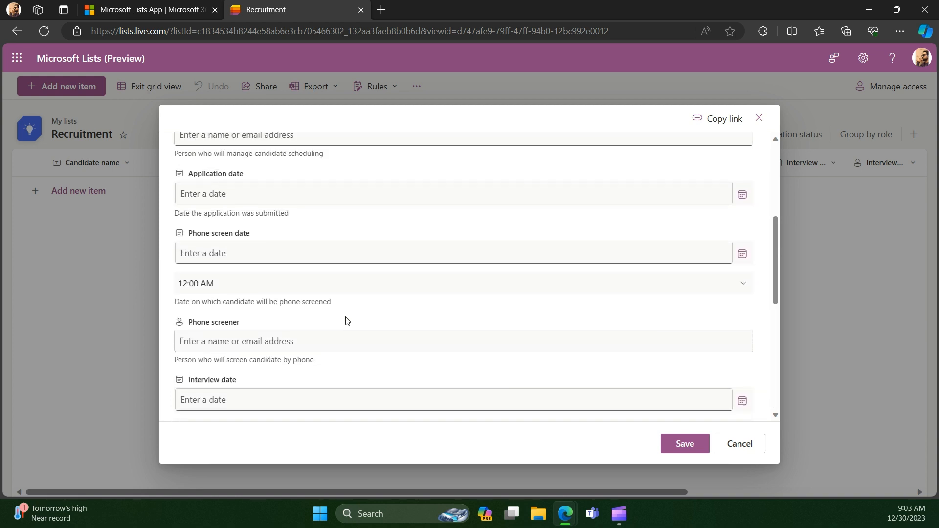
scroll(347, 320, up, 2)
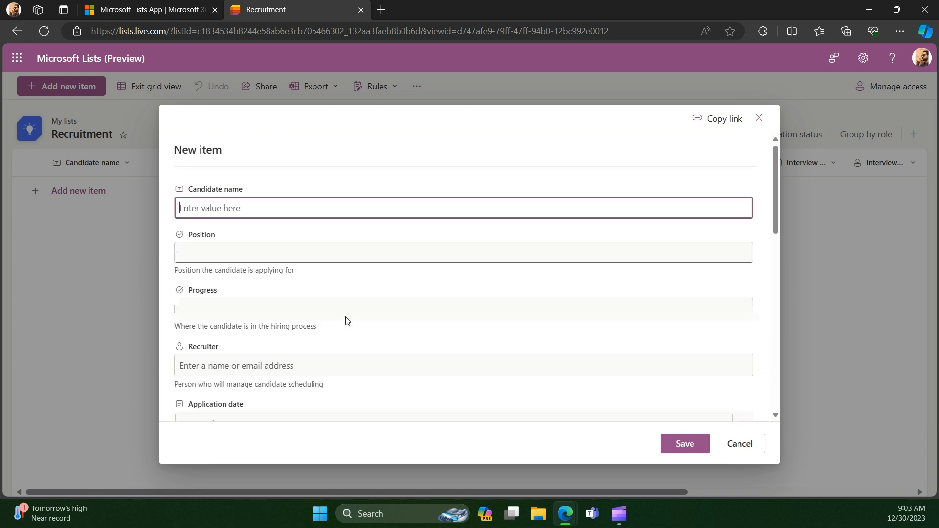
text(Ca)
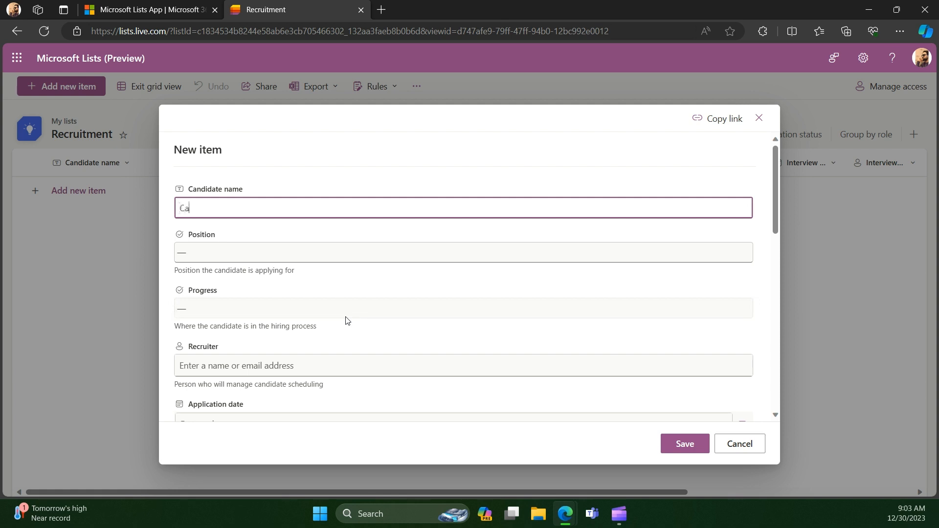
text(ndidate 1)
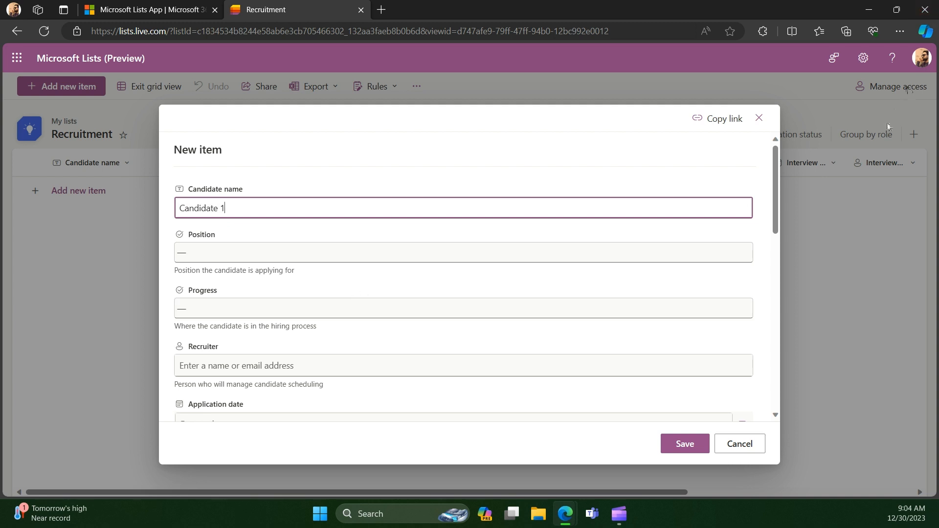
- Set the new candidate's position to Designer and progress to Active, leaving the recruiter blank
click(458, 259)
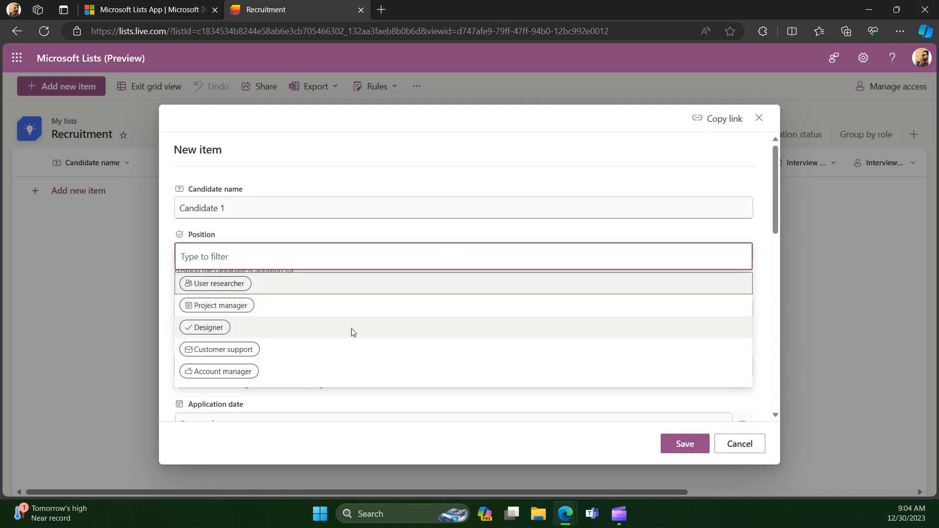
click(351, 337)
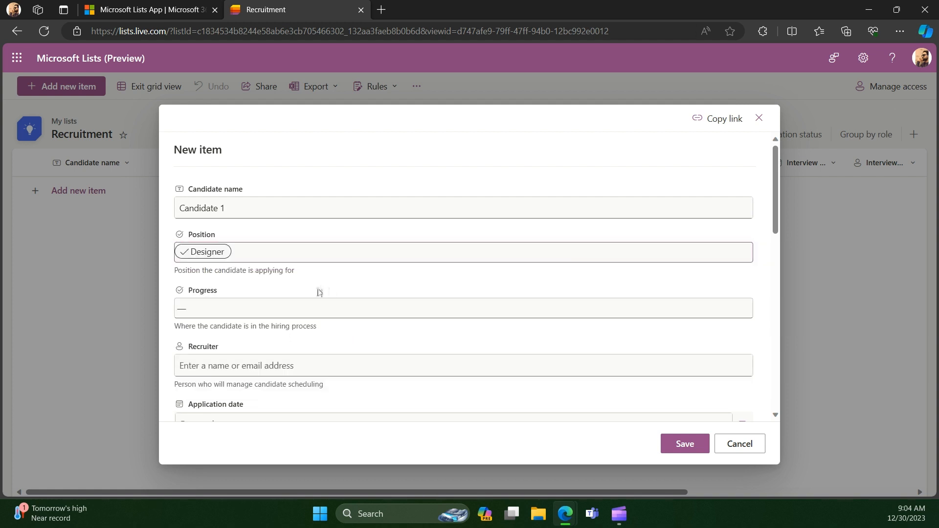
click(281, 314)
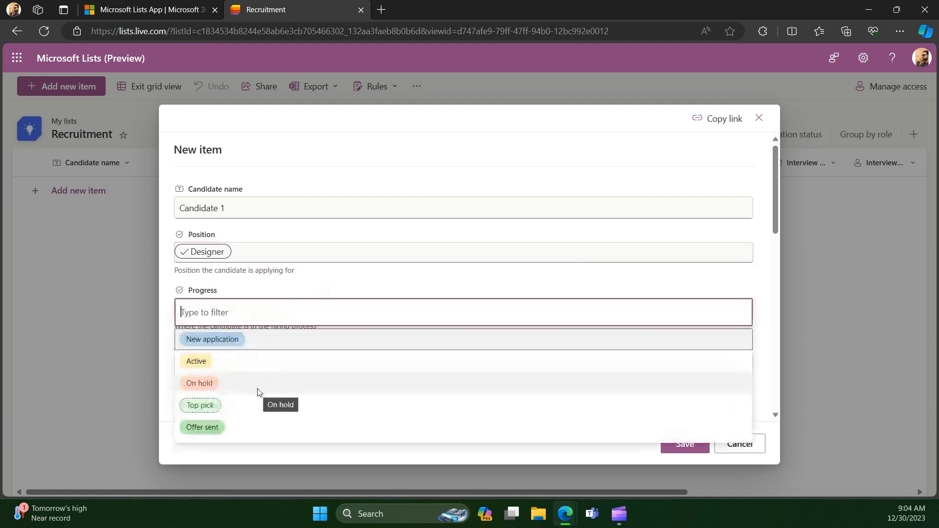
click(257, 358)
click(248, 372)
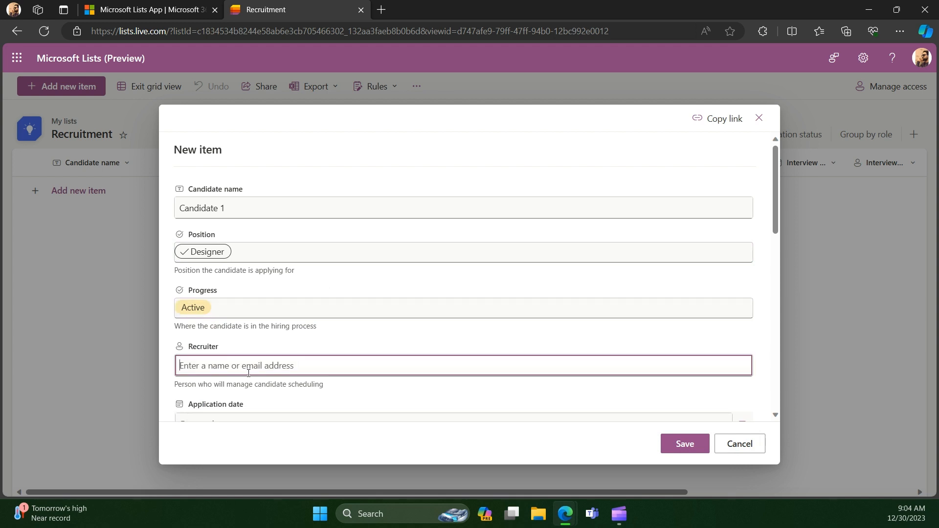
- Set both the application date and the phone screen date of Candidate 1 to 12/29/2023
scroll(248, 373, down, 3)
click(264, 292)
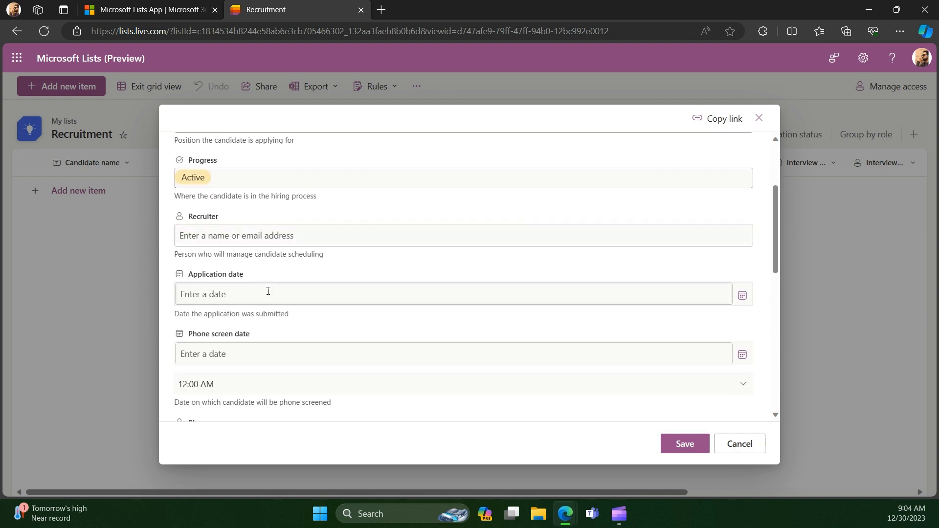
click(743, 296)
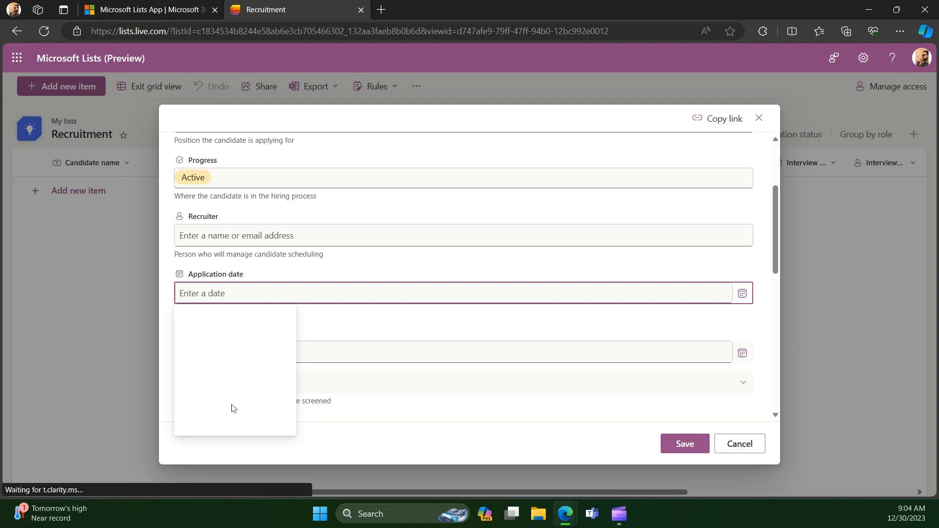
click(274, 402)
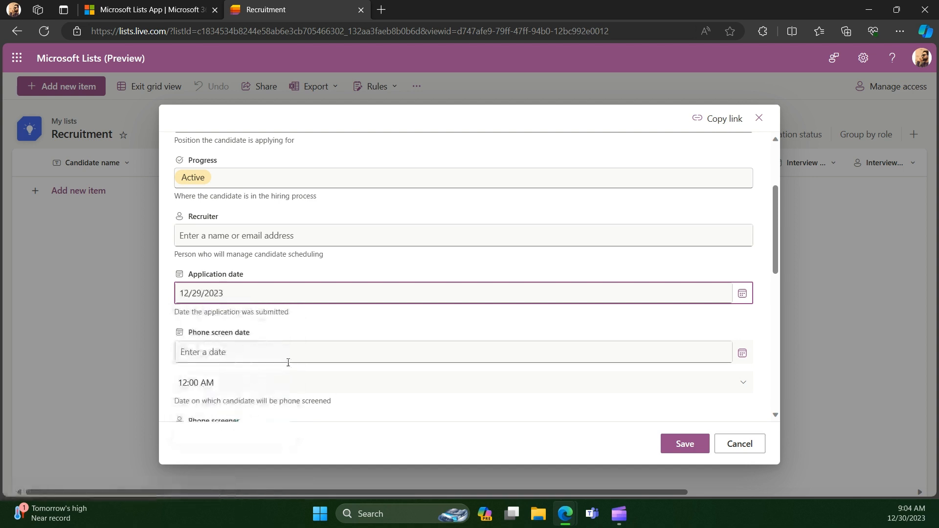
click(742, 352)
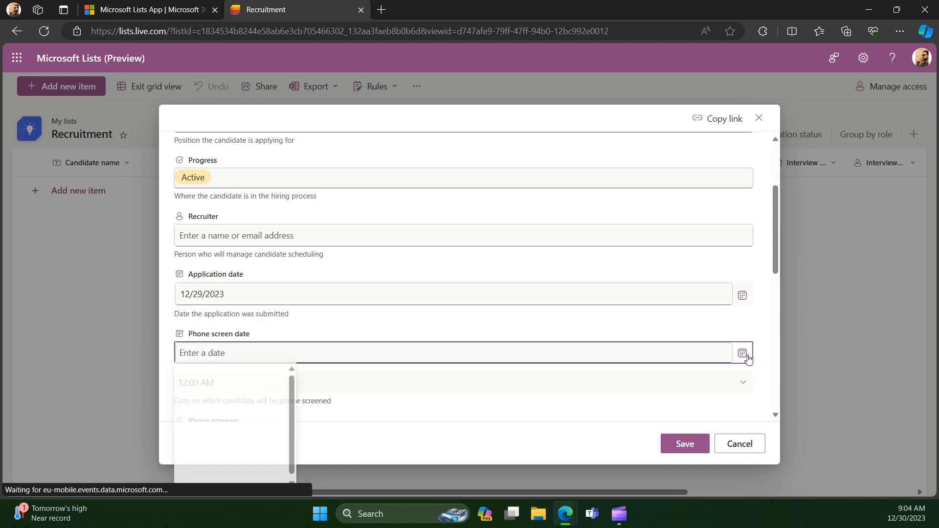
click(271, 459)
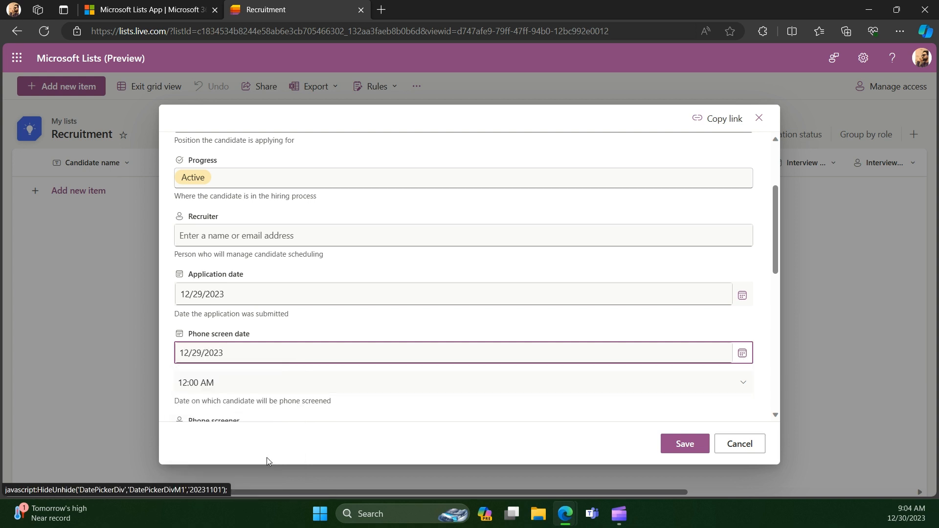
- Set the phone screen time for Candidate 1 to 4:00 PM
scroll(296, 396, down, 3)
click(252, 209)
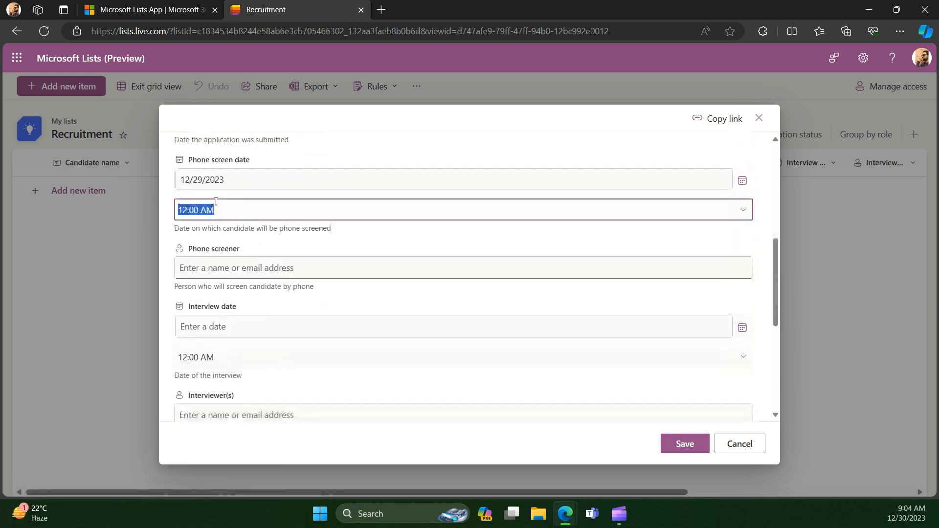
click(743, 210)
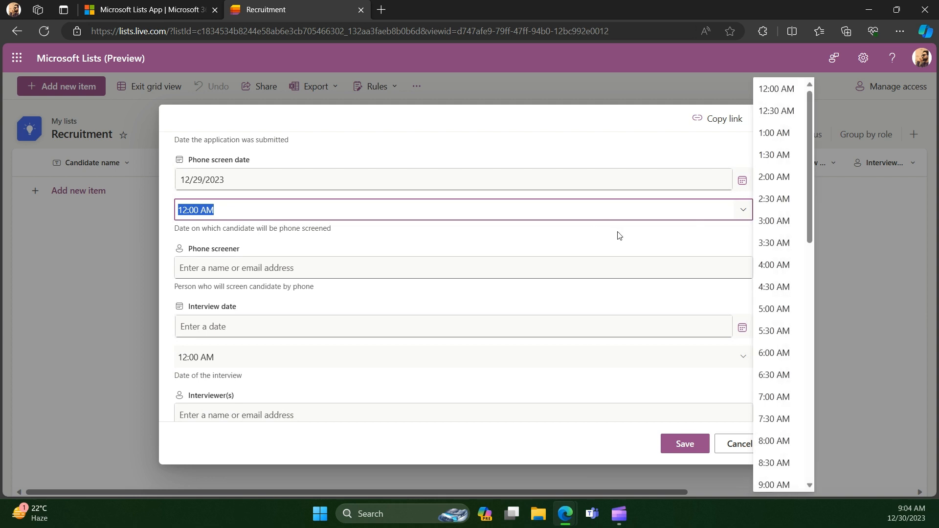
scroll(779, 426, down, 8)
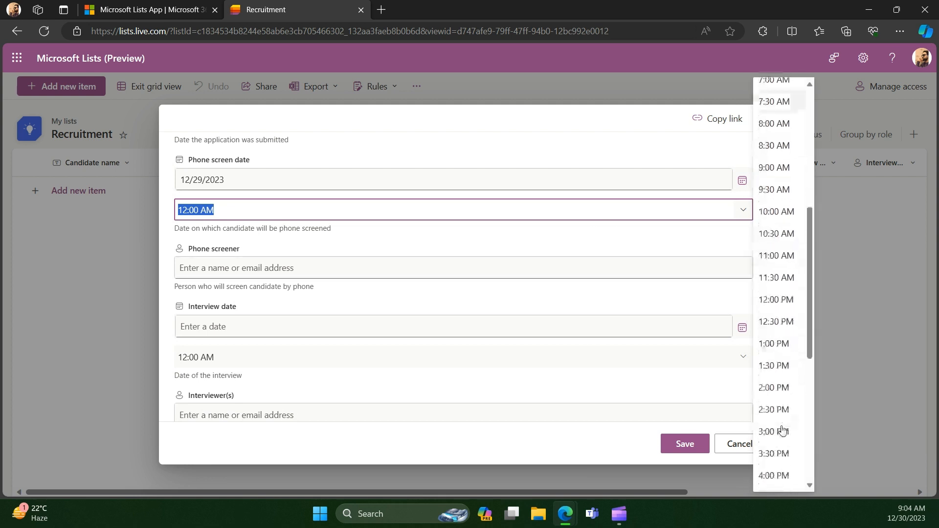
click(777, 419)
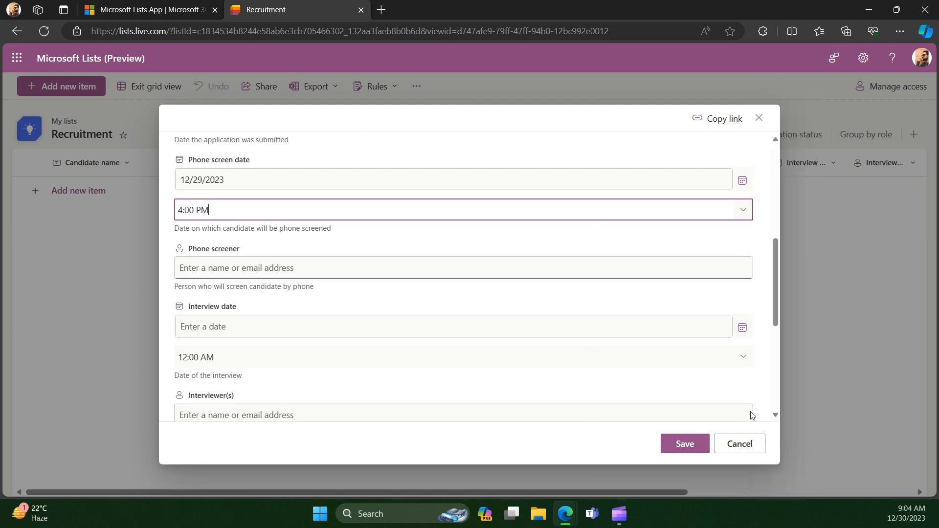
- Go through the remaining form fields down to the resume attachment, leaving them blank, and save the Candidate 1 item
click(346, 273)
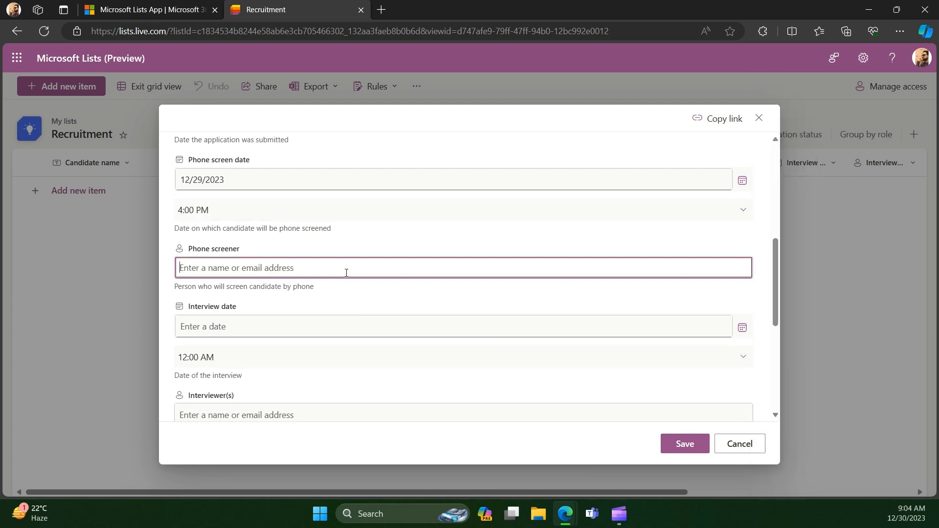
click(280, 331)
scroll(489, 345, down, 2)
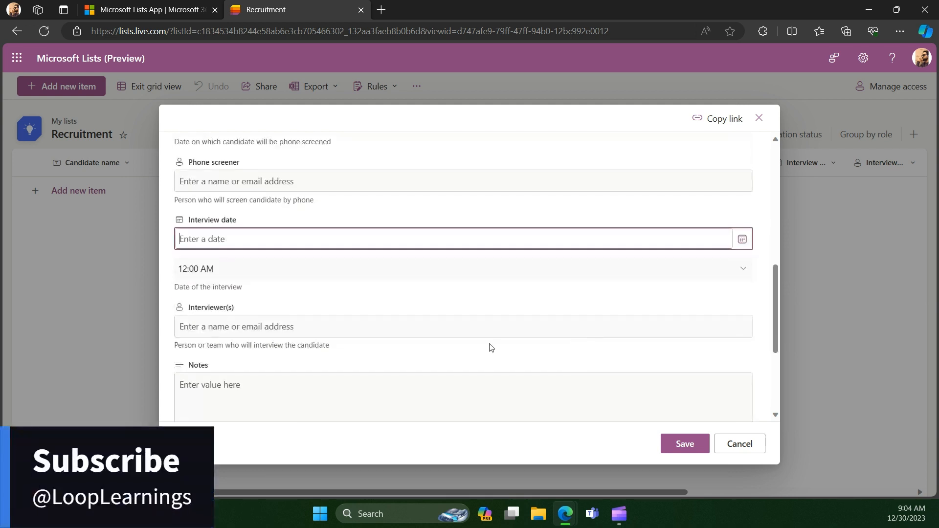
click(499, 325)
scroll(493, 377, down, 2)
click(467, 282)
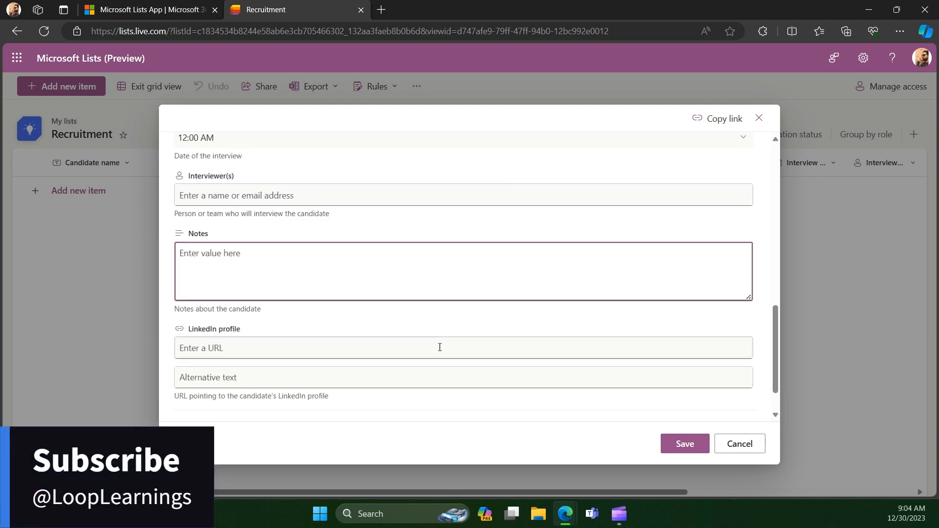
scroll(431, 337, down, 1)
click(422, 338)
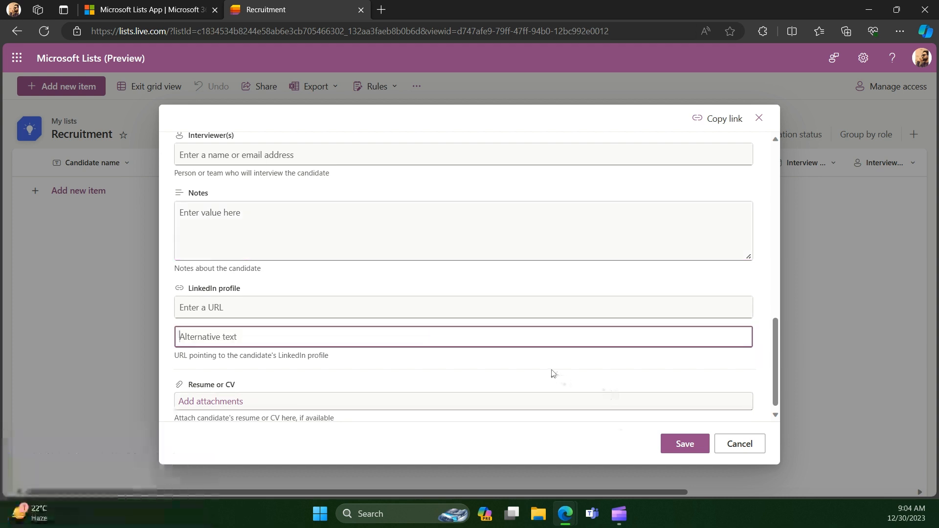
scroll(551, 373, up, 10)
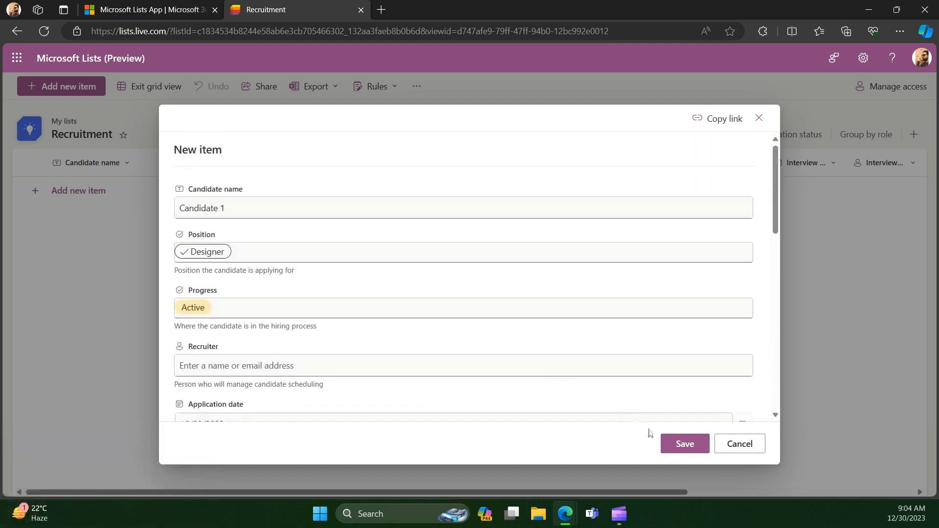
click(684, 443)
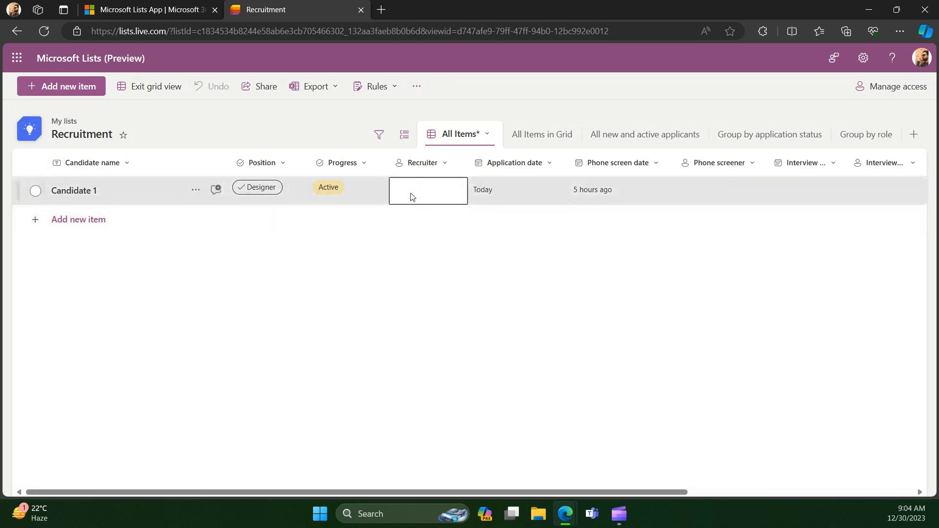
- Examine the Candidate 1 row's Progress choices, date and phone screener cells, and leave grid editing
click(363, 191)
click(339, 192)
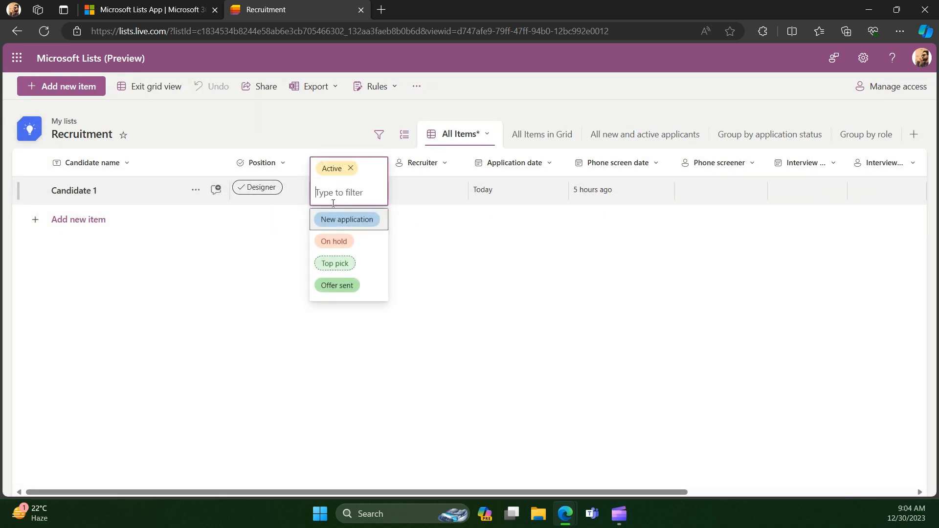
click(415, 291)
click(437, 202)
click(499, 193)
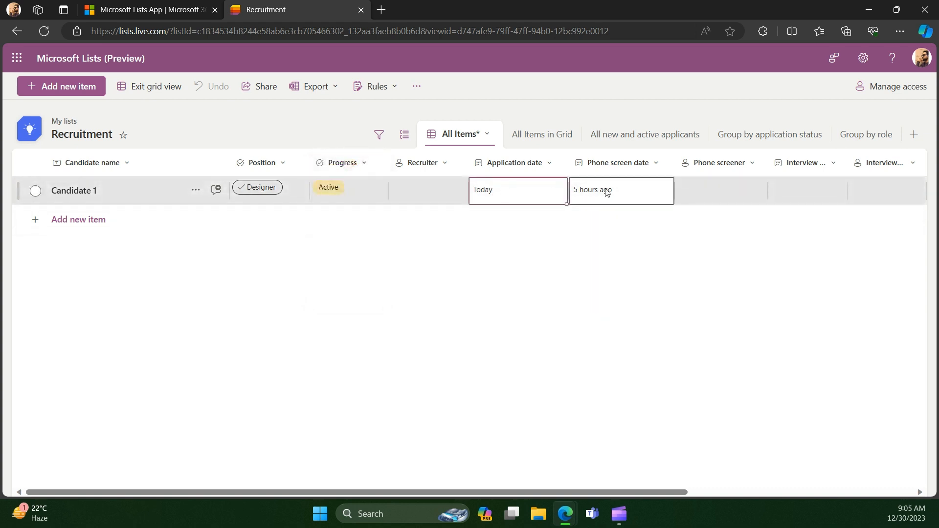
click(606, 193)
click(695, 202)
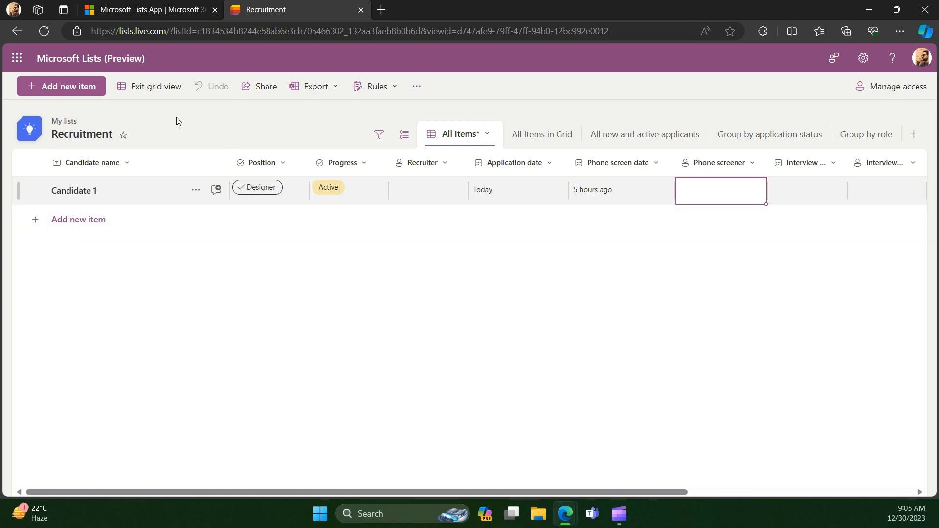
click(142, 89)
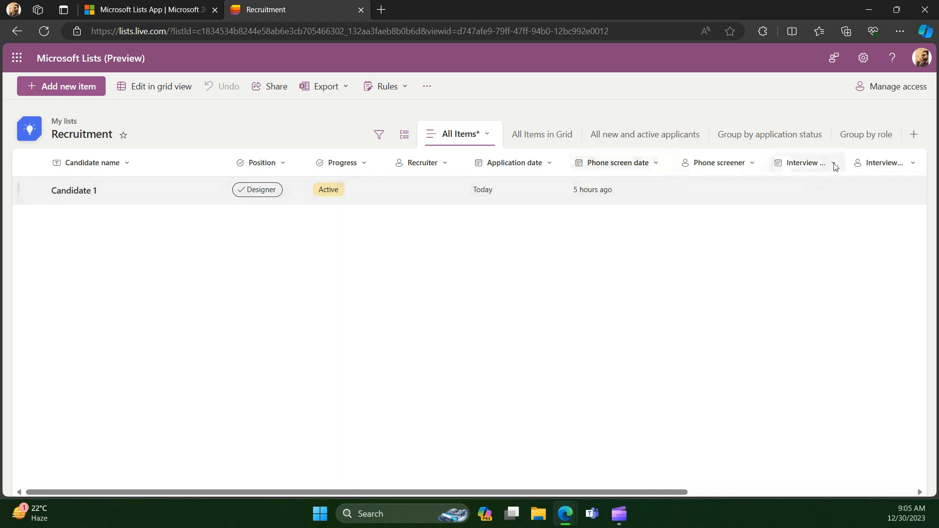
- Examine the Recruiter column's settings, including its additional editing options, and close them without changing anything
click(446, 165)
click(445, 164)
click(445, 165)
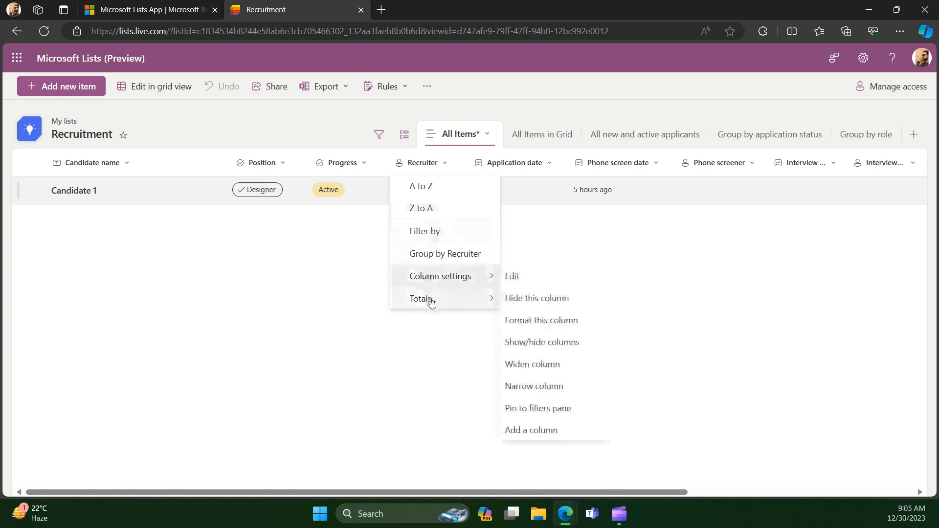
mouse_move(459, 278)
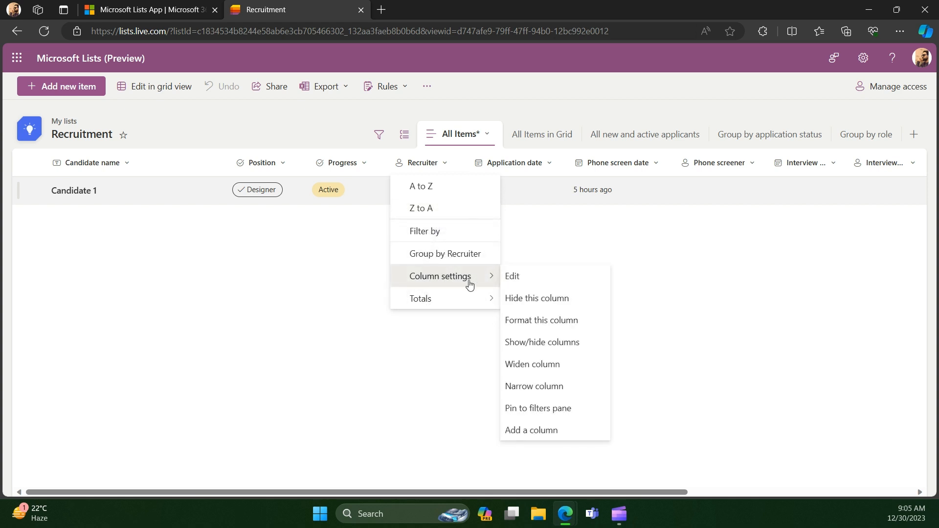
click(520, 282)
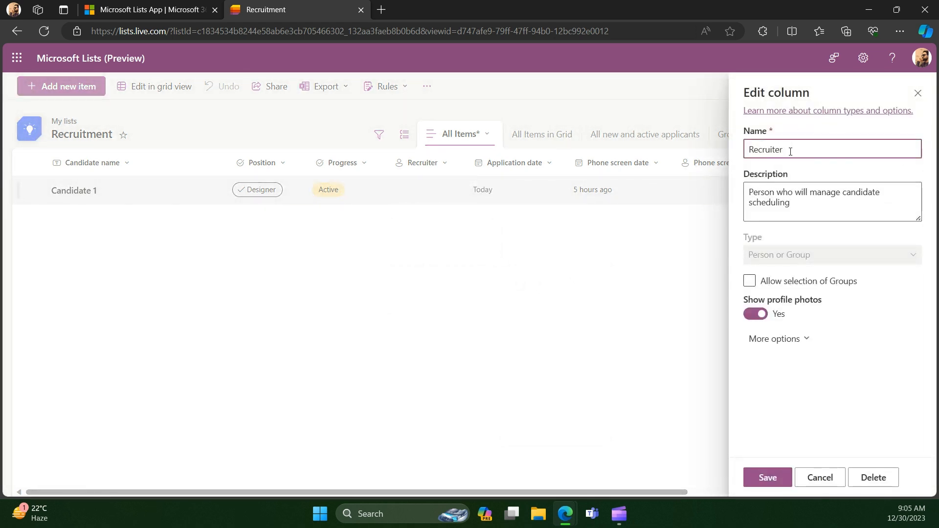
double_click(747, 146)
click(795, 342)
scroll(796, 348, down, 1)
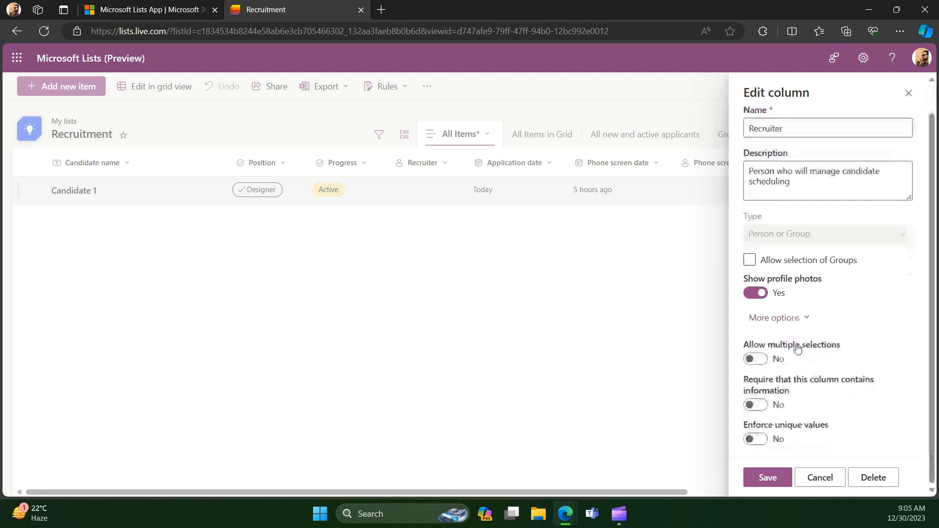
scroll(797, 348, up, 1)
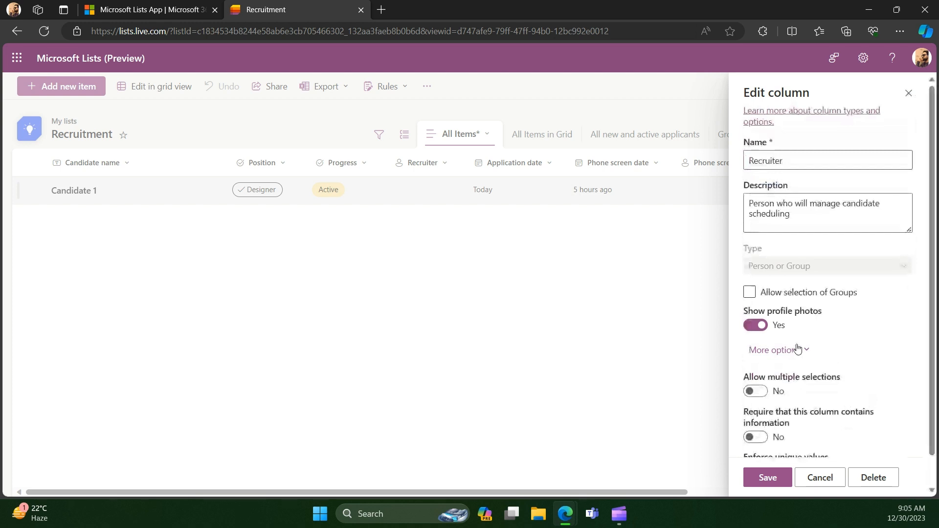
scroll(797, 348, down, 1)
scroll(796, 348, up, 1)
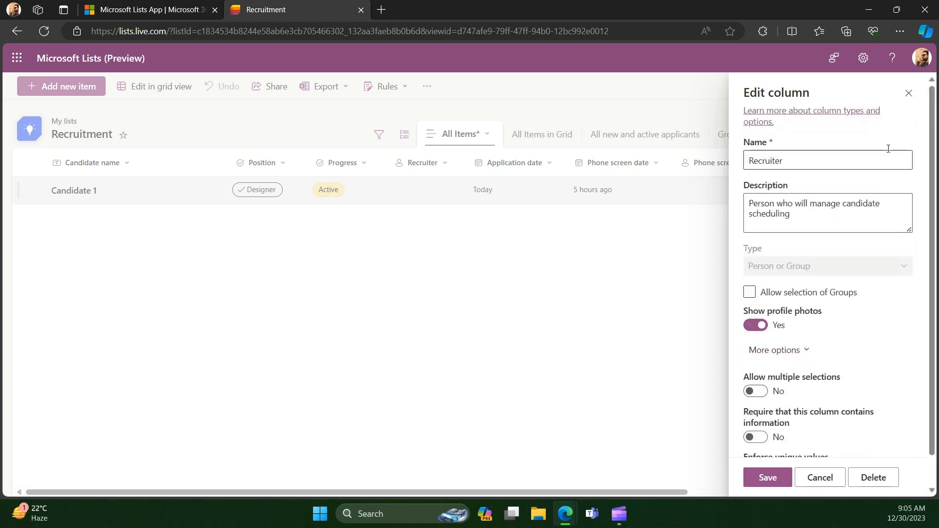
click(908, 93)
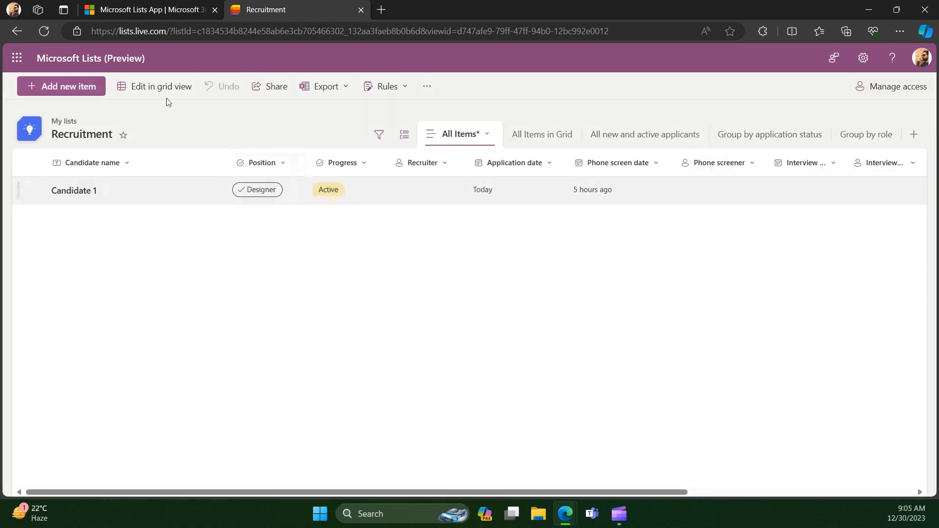
- Return to the Lists home page, start a new blank list and name it "Employee Database"
click(88, 59)
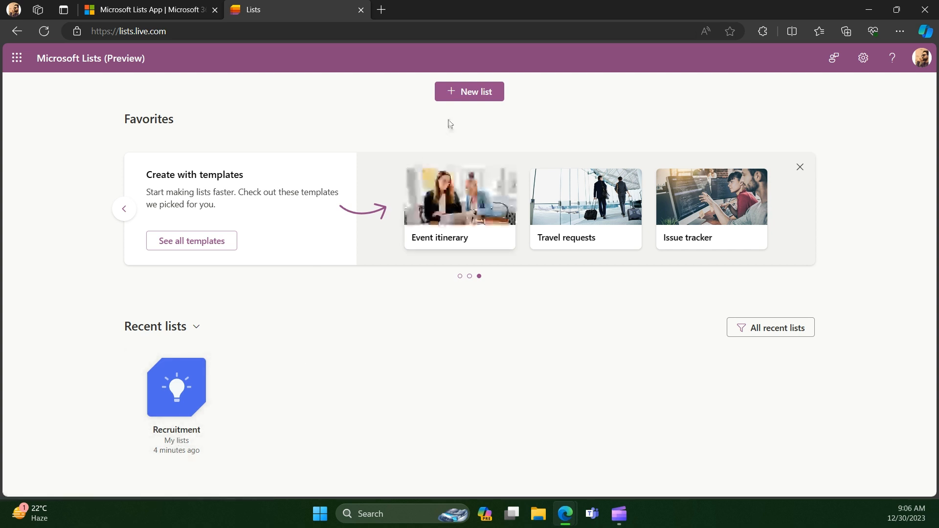
click(473, 92)
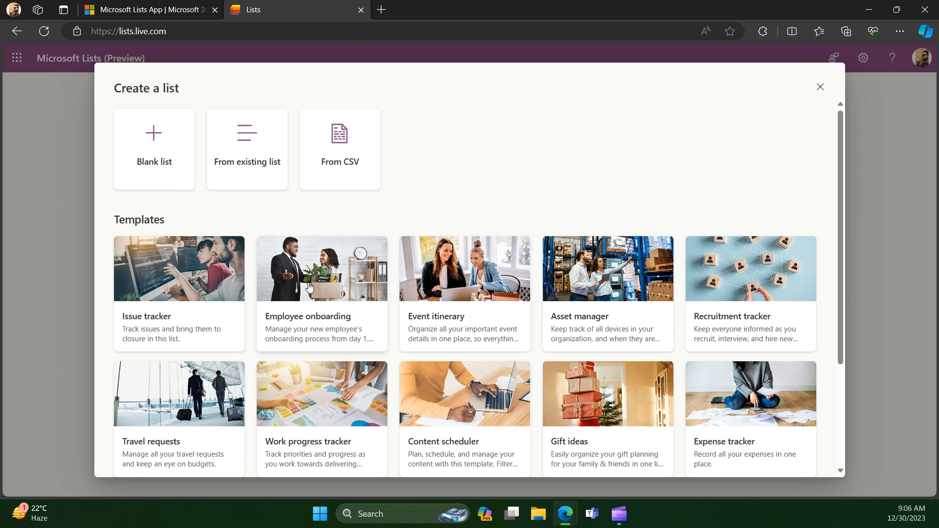
click(154, 144)
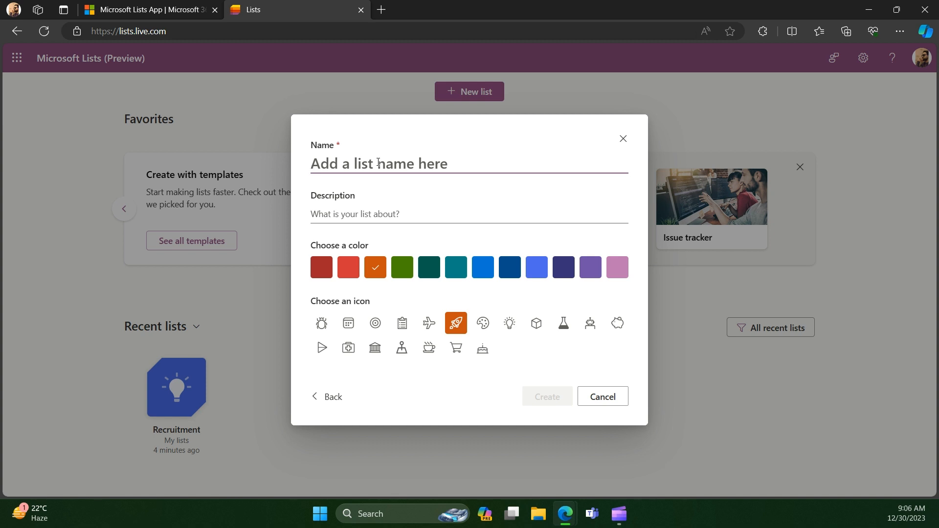
text(plo)
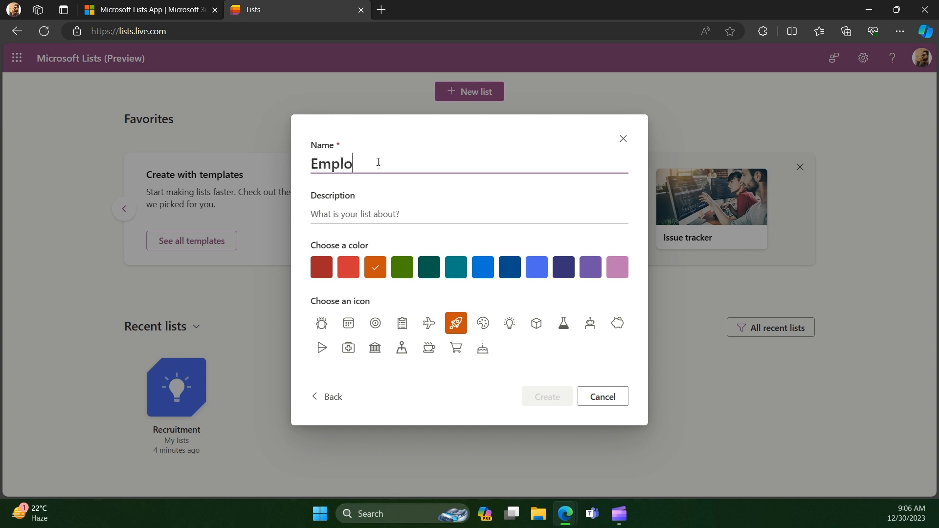
text(yee Database)
key(Tab)
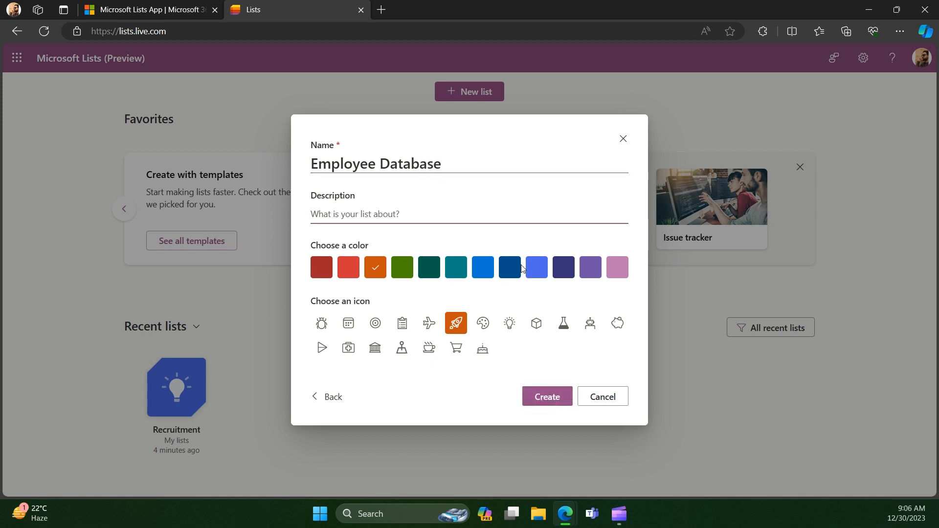
- Give the Employee Database list the Lavender color and the clipboard icon, and create it
click(596, 274)
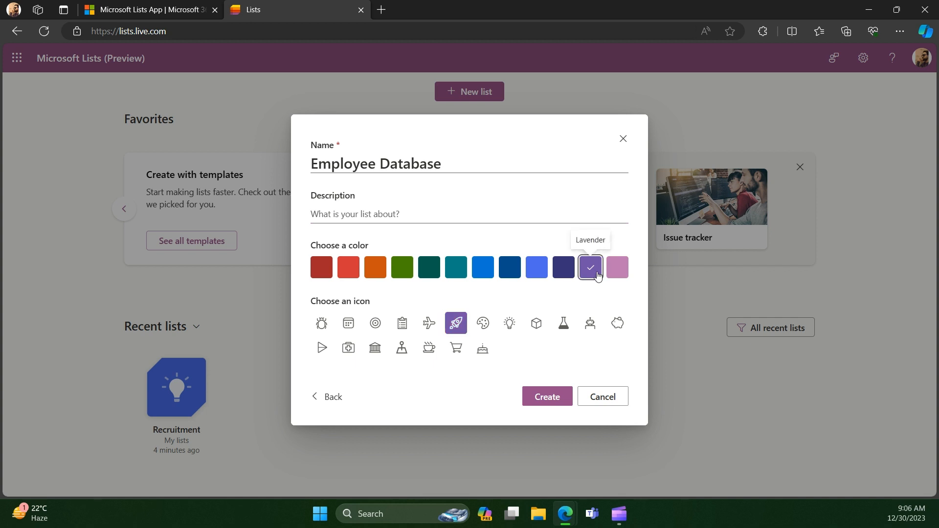
click(398, 331)
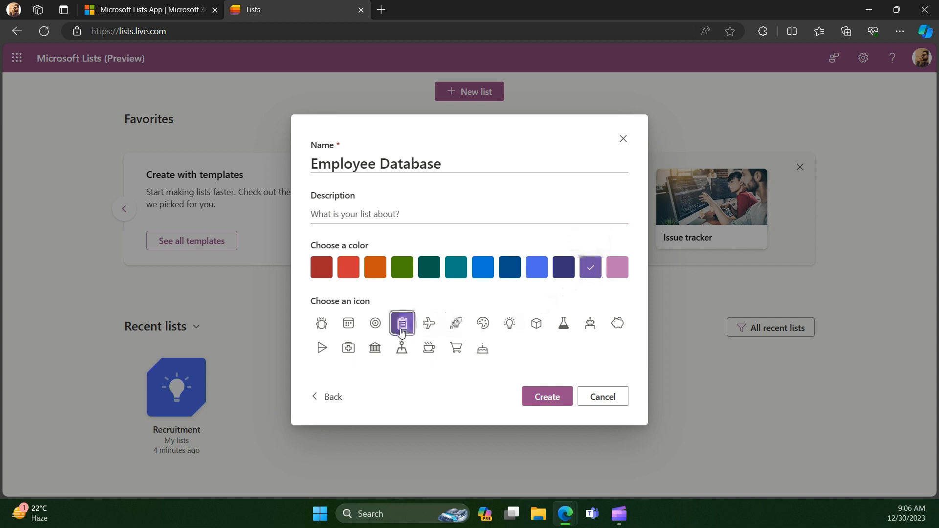
click(527, 394)
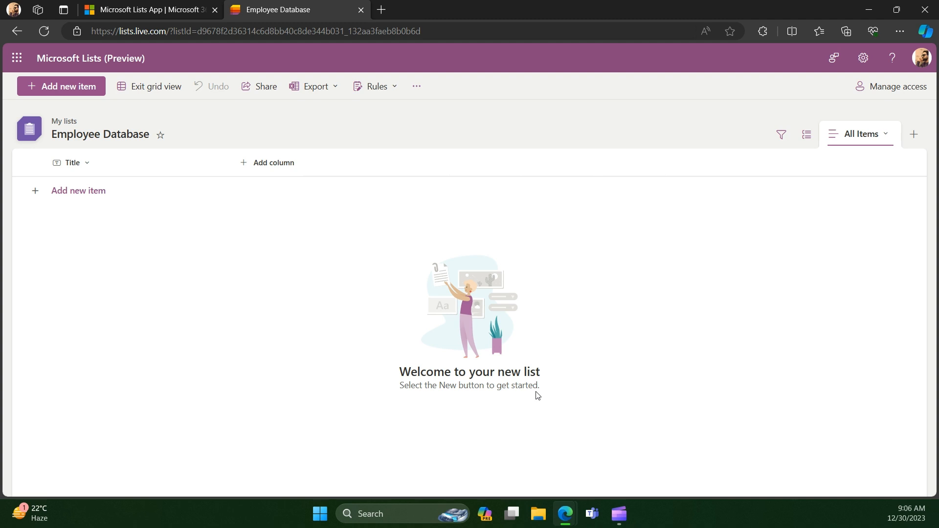
- Rename the Title column of the Employee Database list to "Employee Name"
click(88, 162)
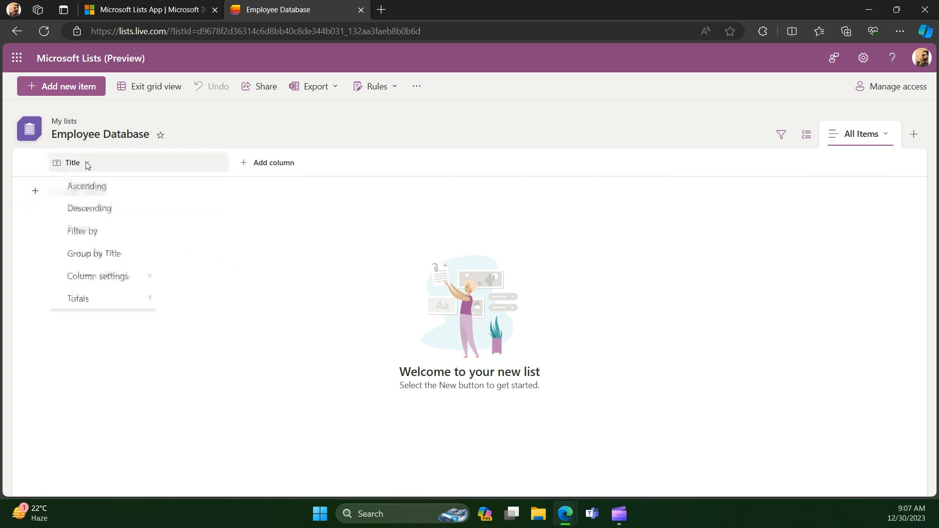
mouse_move(120, 284)
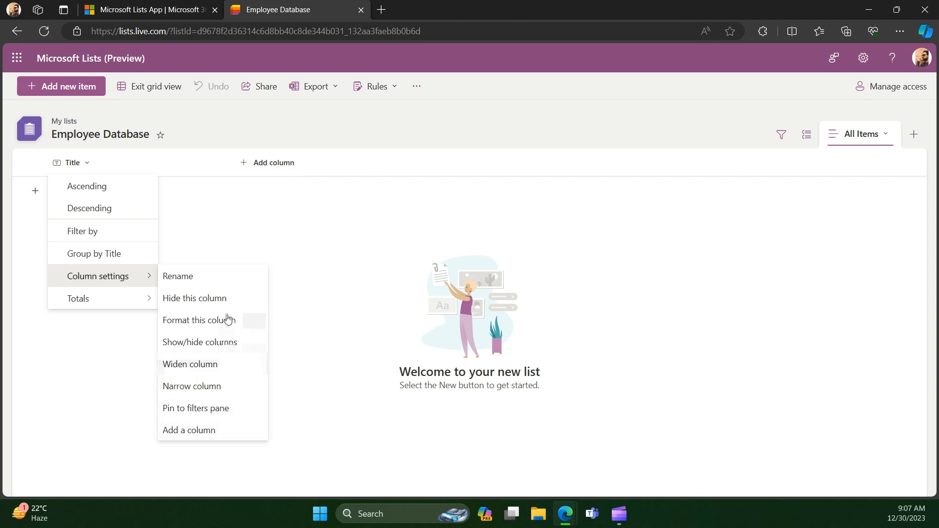
click(222, 212)
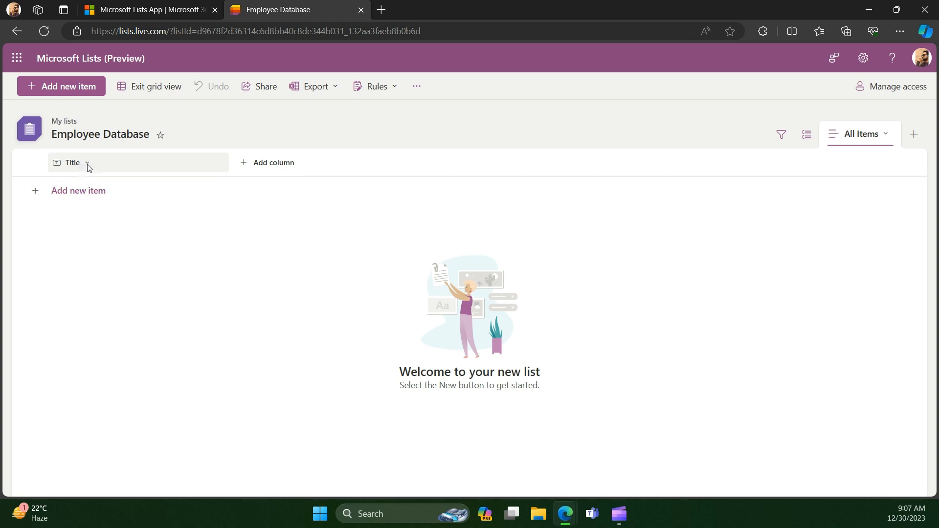
click(89, 168)
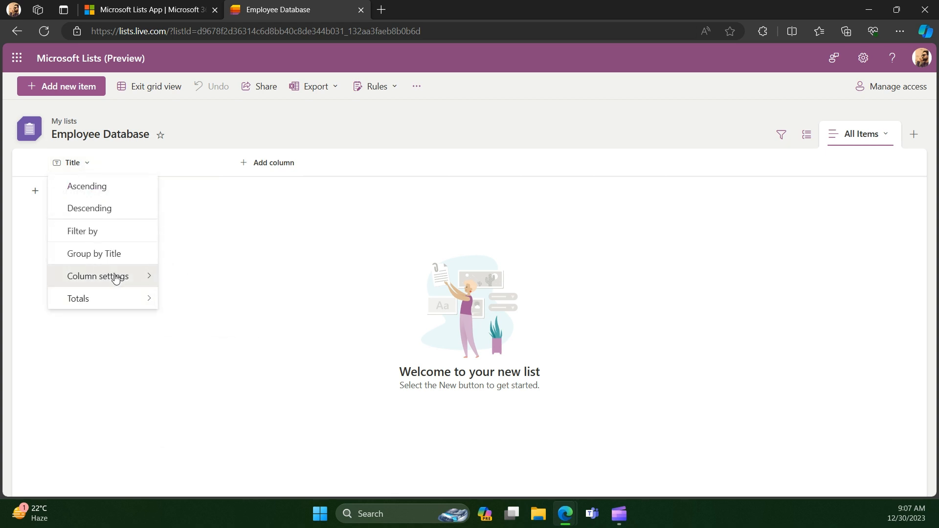
click(207, 277)
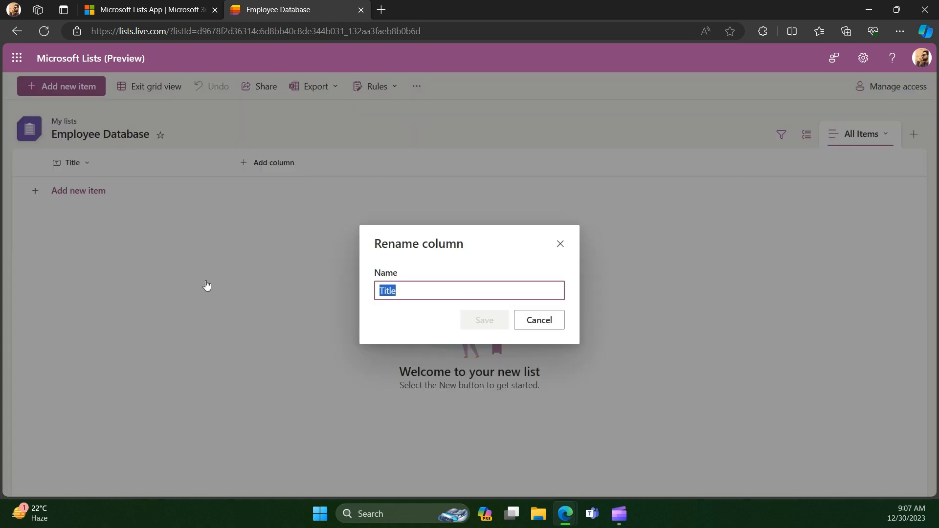
text(E)
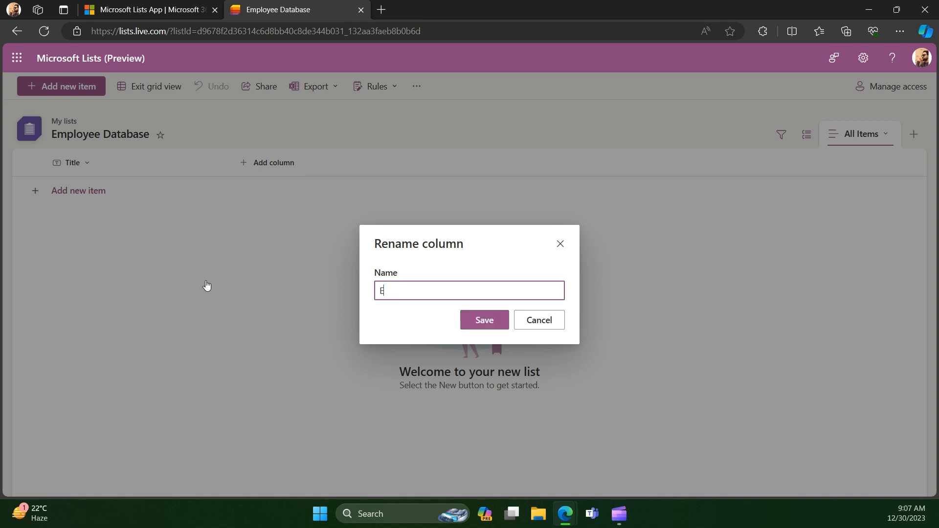
text(mployee Name)
click(484, 319)
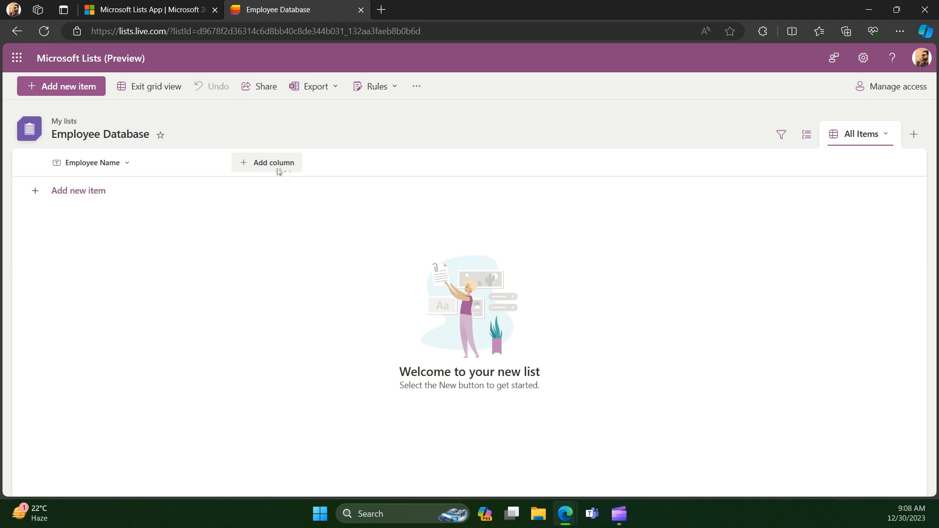
- Look through the available column types, start a new Number column and name it "Employee ID"
click(245, 168)
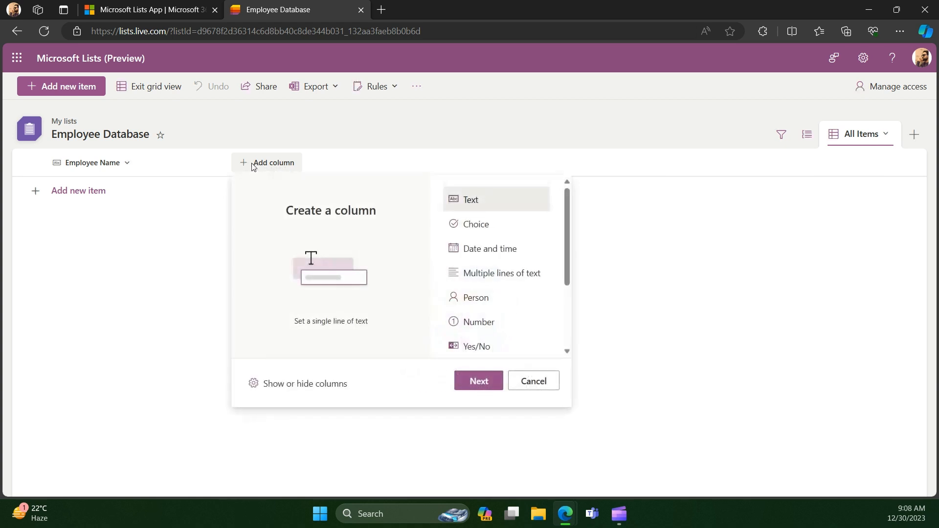
scroll(488, 230, down, 2)
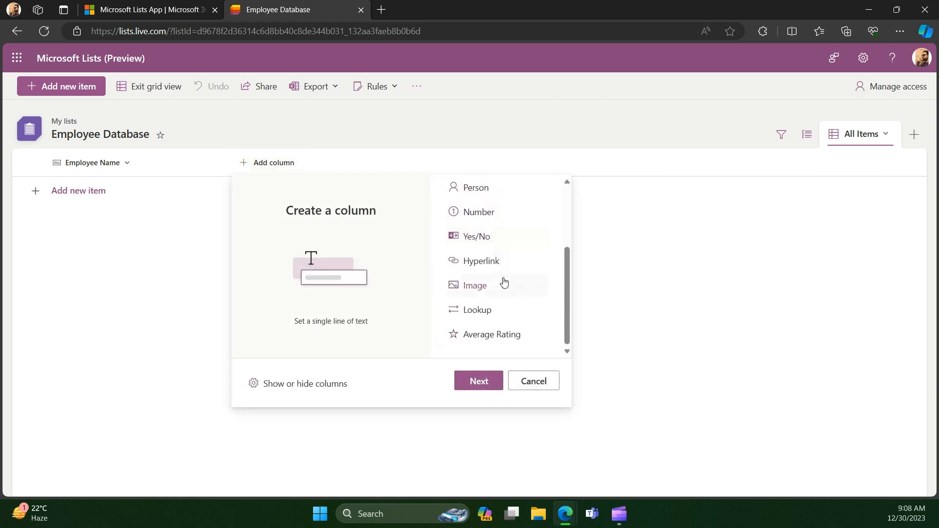
scroll(503, 282, up, 3)
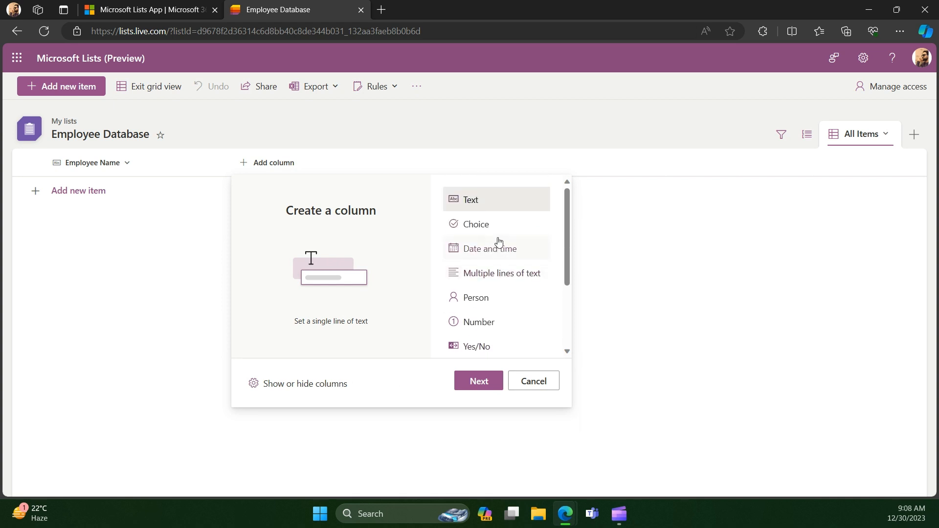
scroll(497, 242, down, 3)
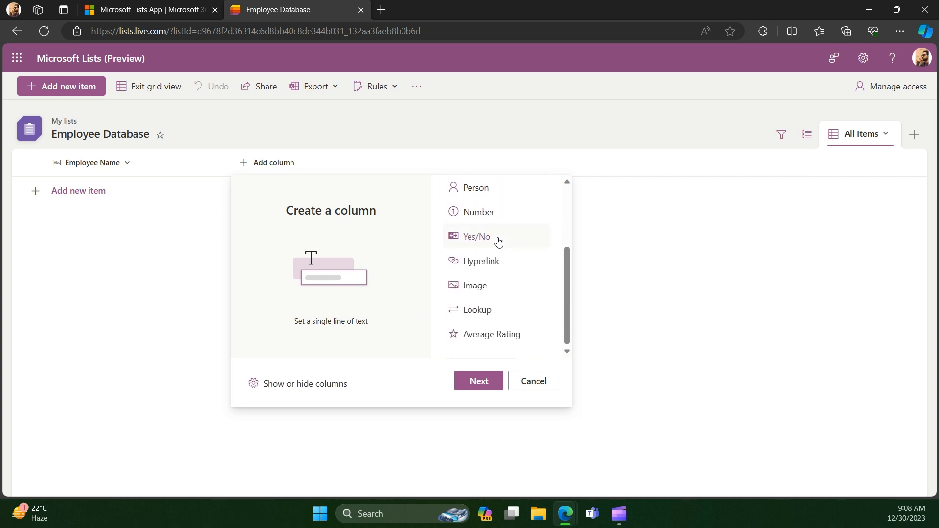
scroll(481, 320, up, 3)
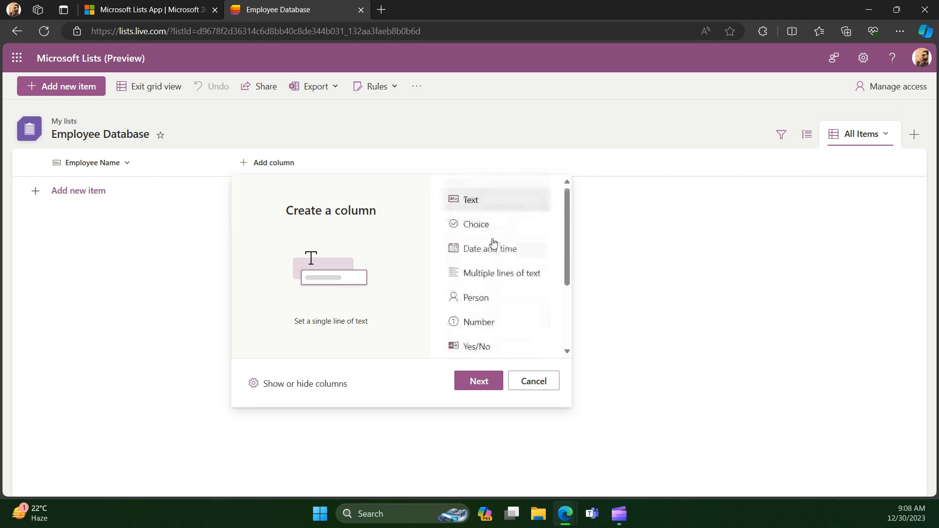
click(479, 325)
click(479, 382)
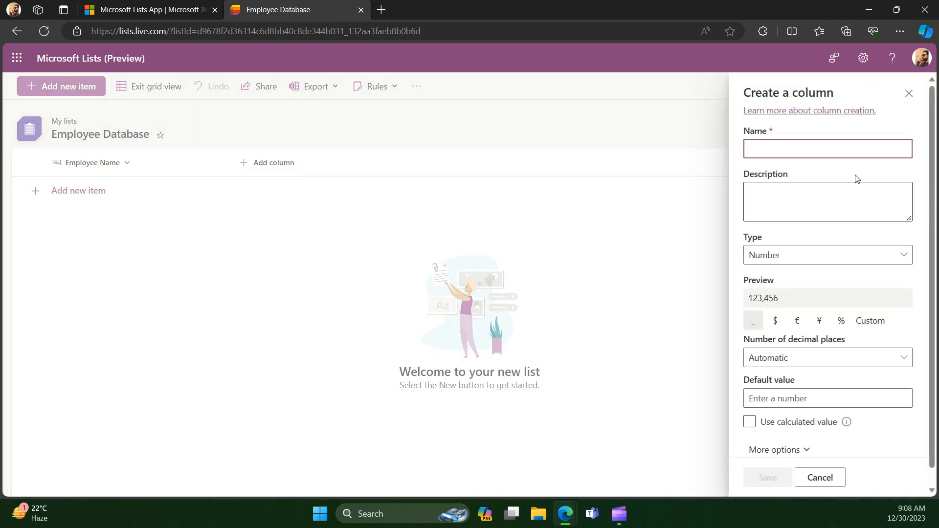
text(E)
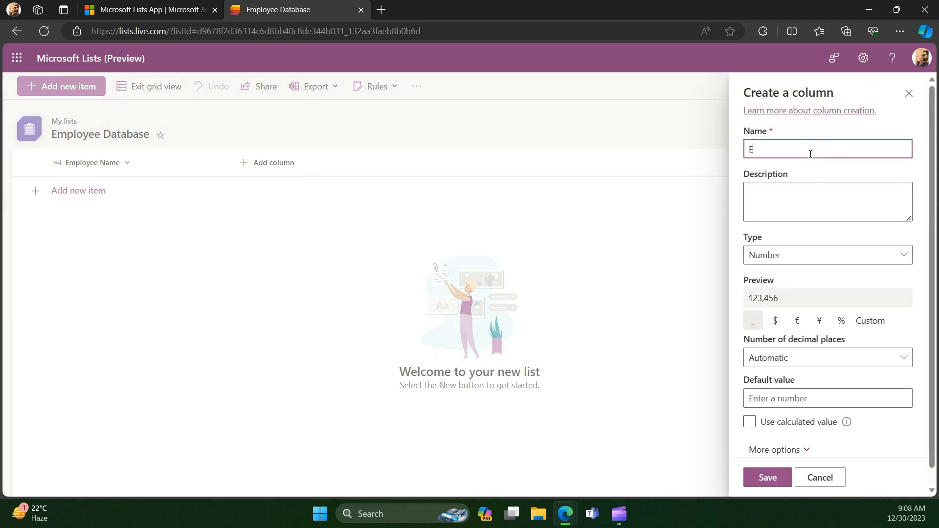
text(mployee ID)
- Turn off the thousands separator for the Employee ID column, make it required and enforce unique values
scroll(778, 260, down, 1)
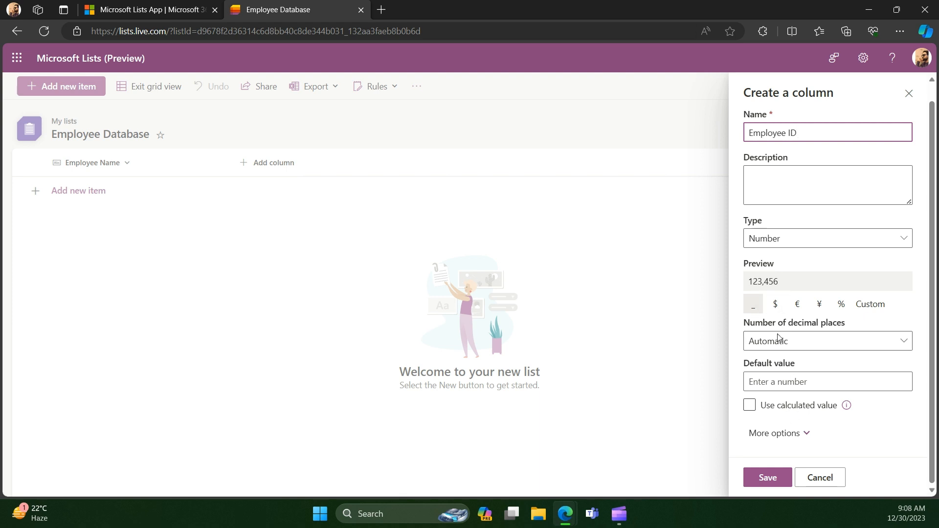
click(803, 433)
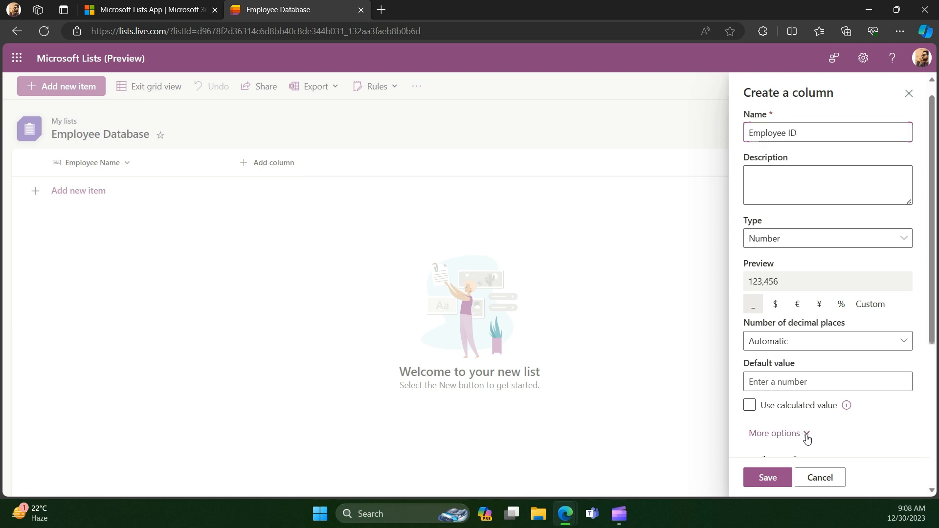
scroll(807, 437, down, 3)
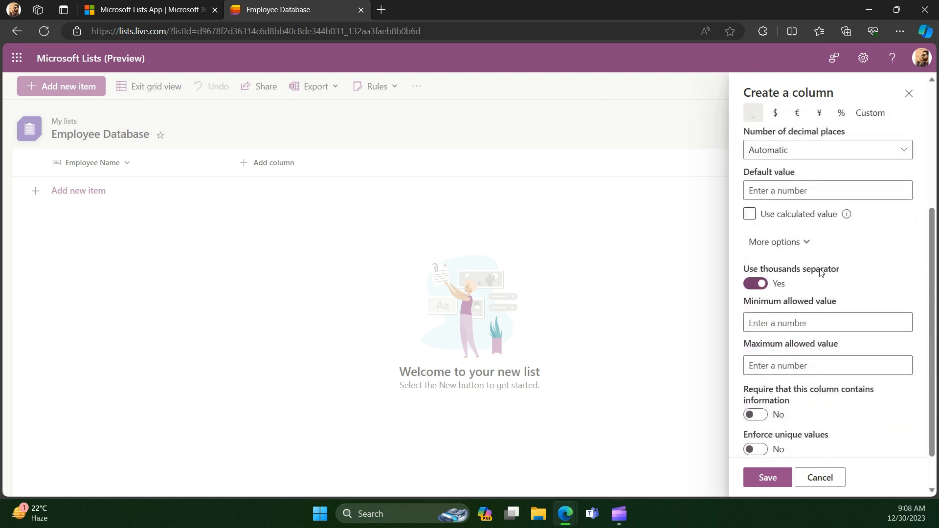
click(748, 285)
scroll(788, 293, up, 2)
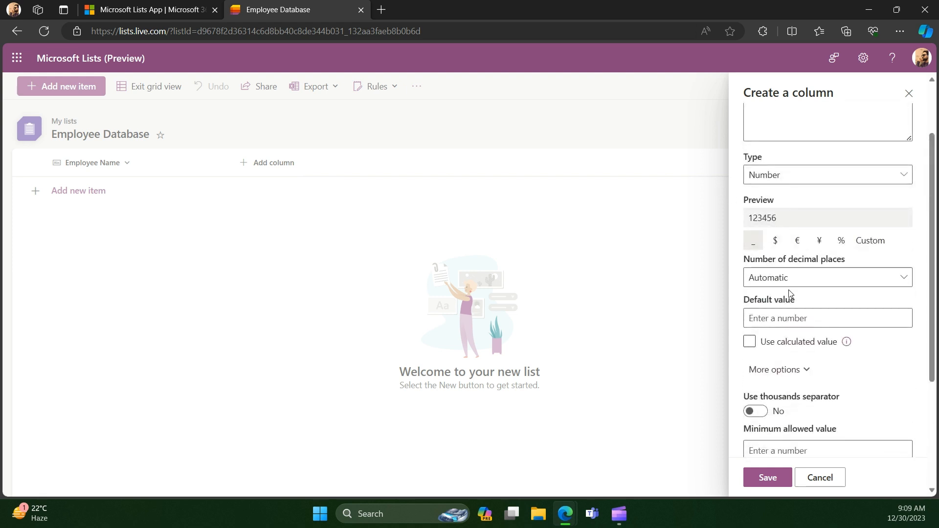
scroll(788, 290, down, 4)
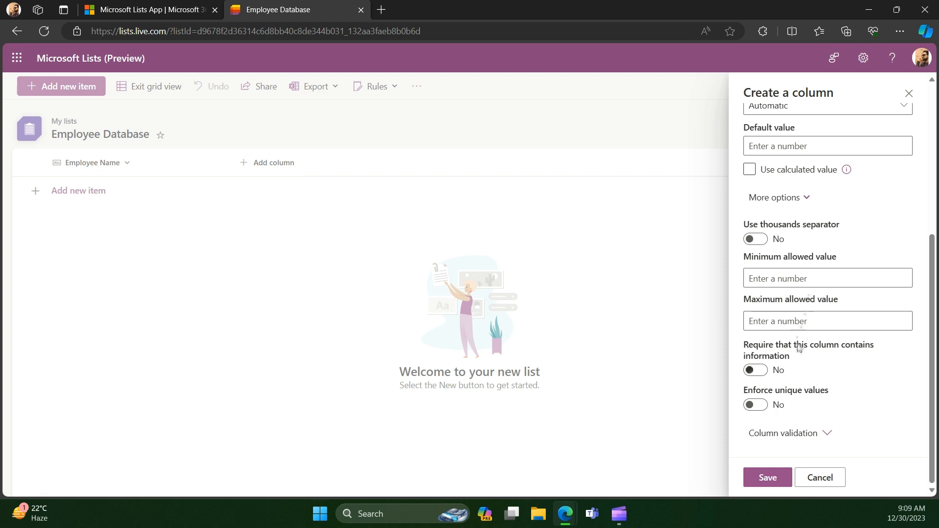
click(762, 371)
click(763, 414)
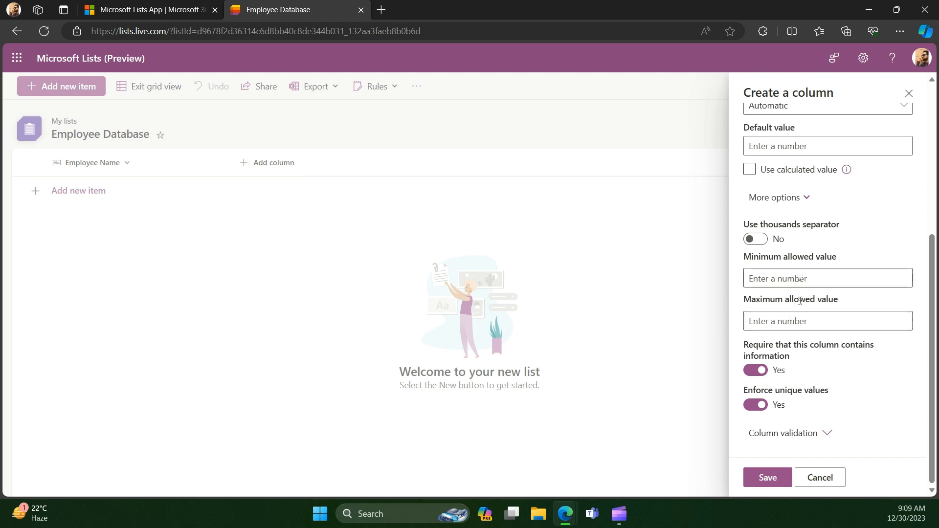
- Save the Employee ID column without a validation formula and widen it to fit its full heading
scroll(799, 301, up, 3)
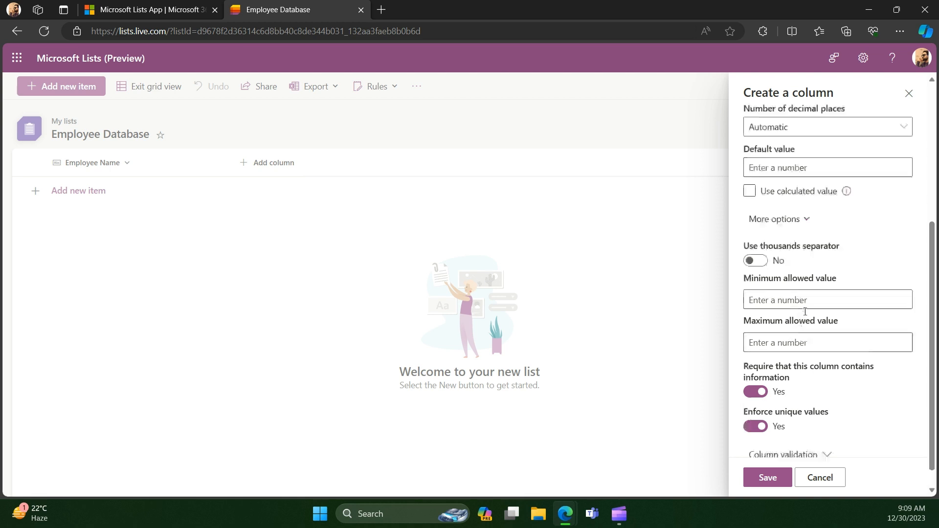
scroll(788, 363, down, 3)
click(802, 433)
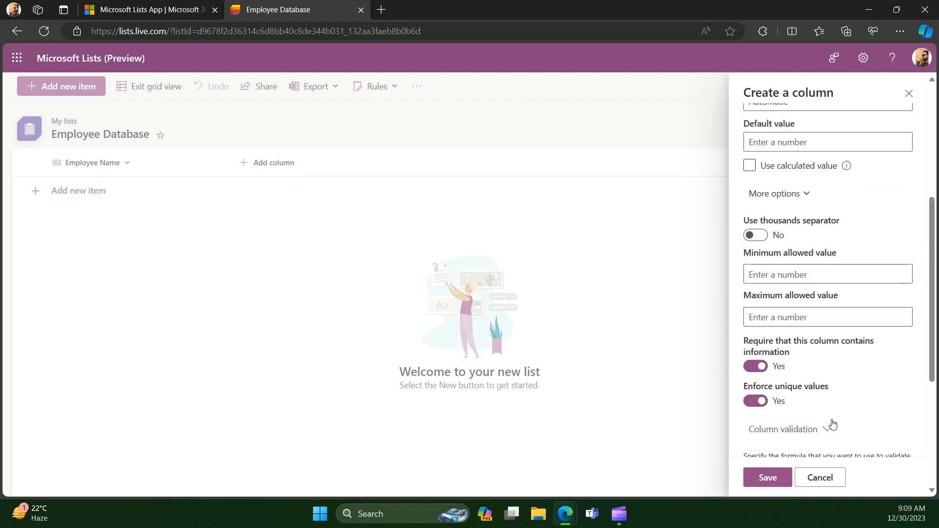
scroll(831, 420, down, 5)
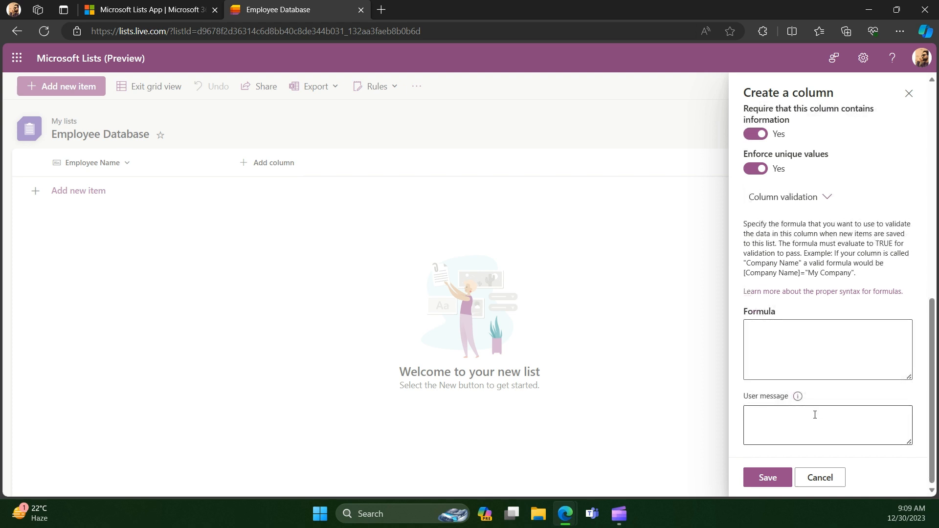
scroll(808, 430, up, 10)
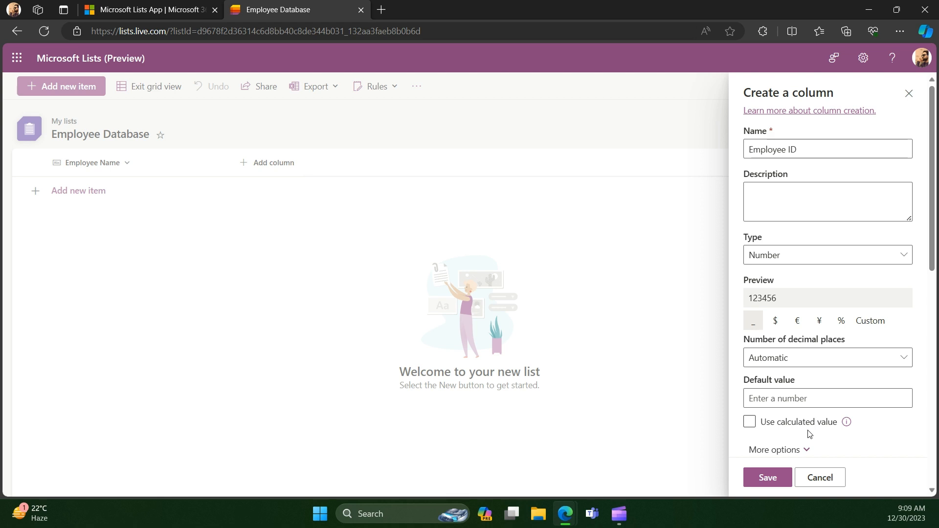
click(768, 475)
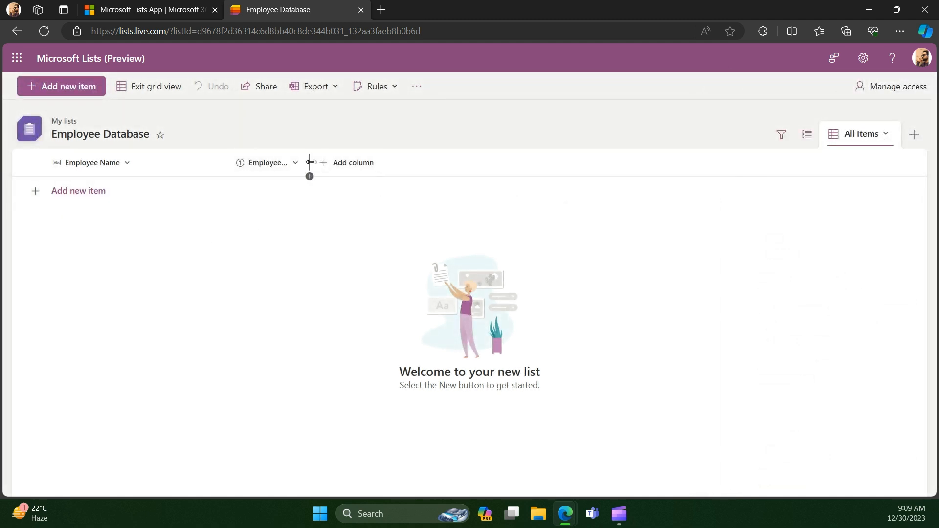
drag(309, 162, 322, 162)
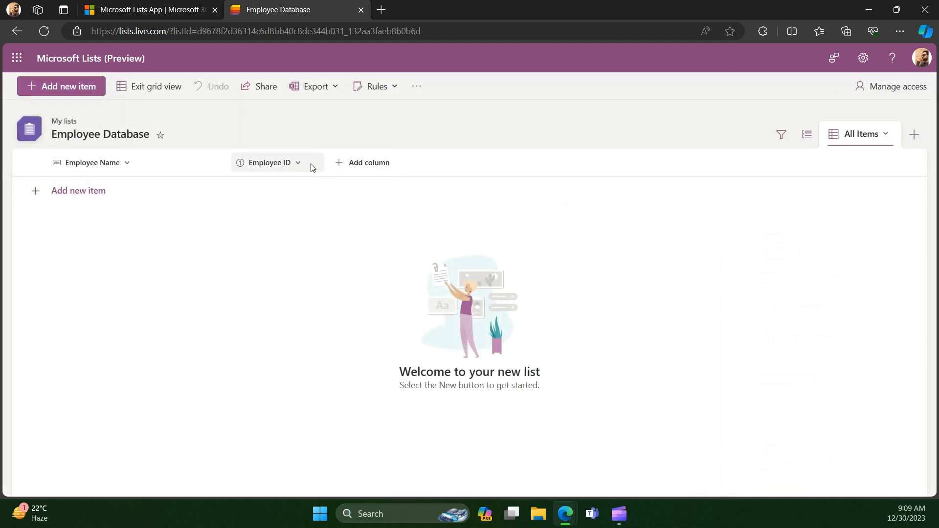
- Start a new Choice column after Employee ID and name it "Designation"
click(339, 164)
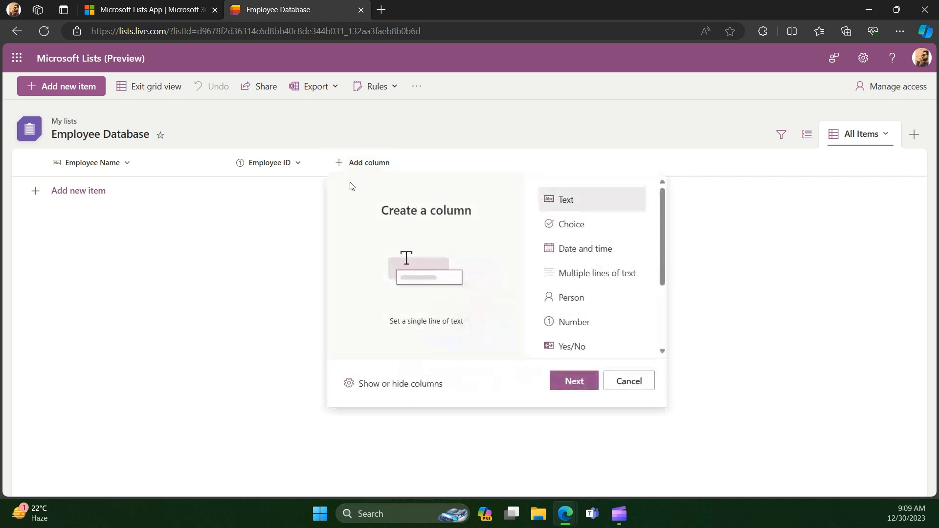
click(589, 237)
click(565, 385)
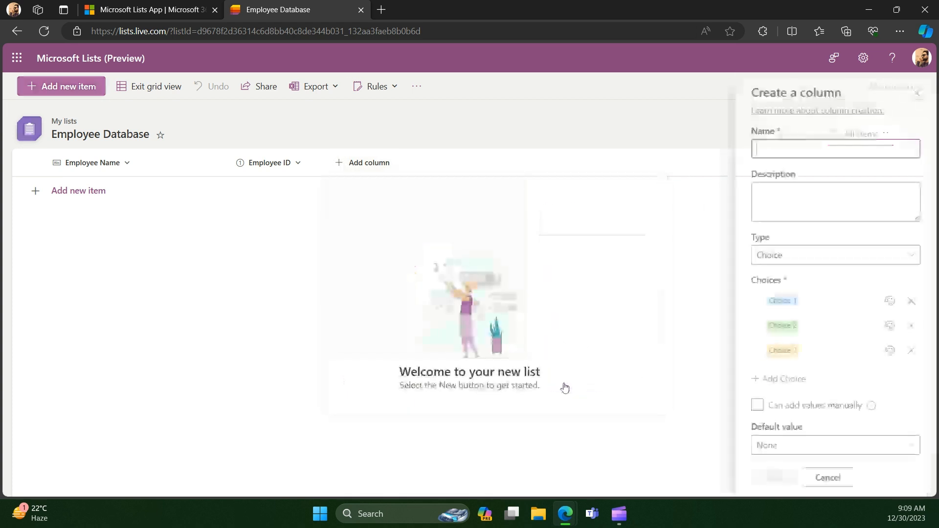
text(D)
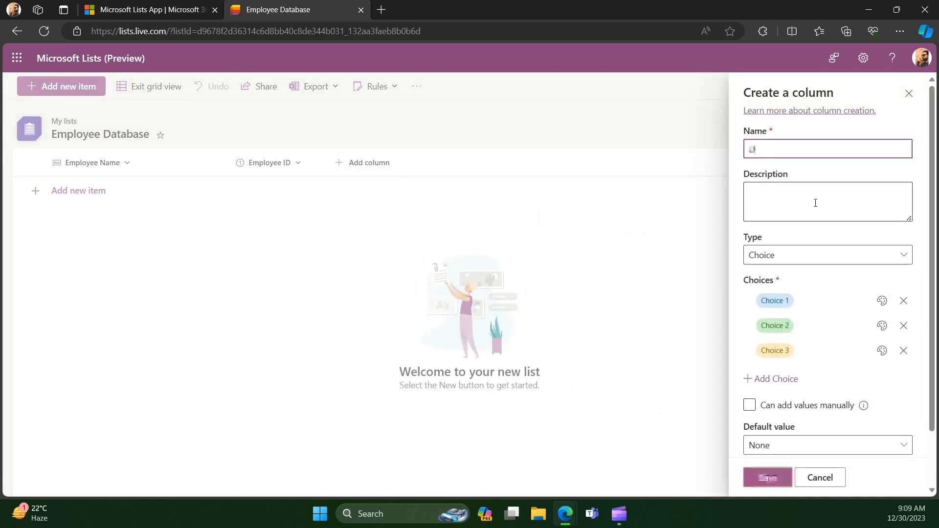
text(esignation)
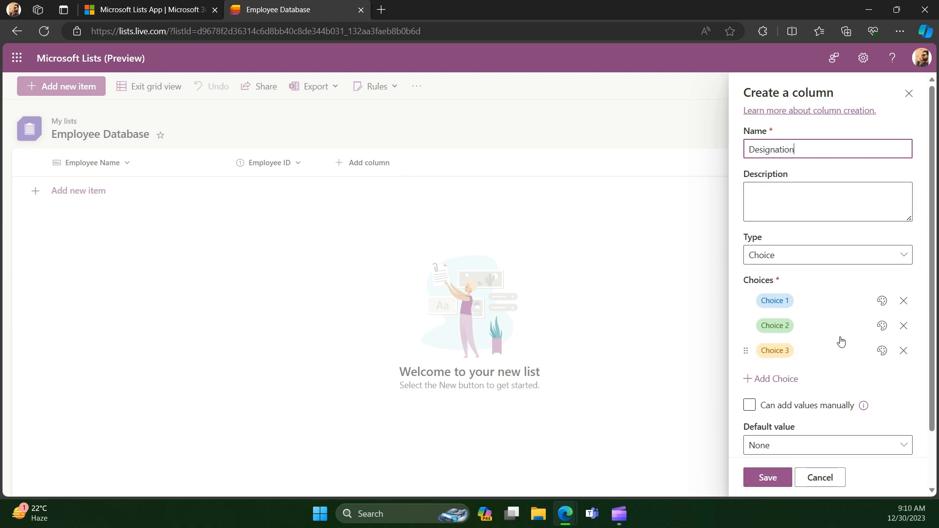
- Rename the three default choices of the Designation column to CEO, Director and Executive
click(784, 301)
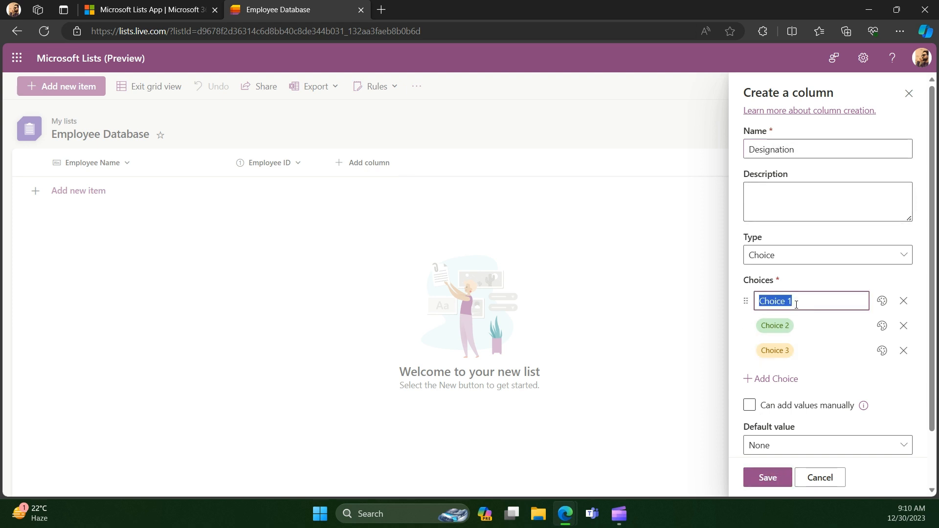
text(CEO)
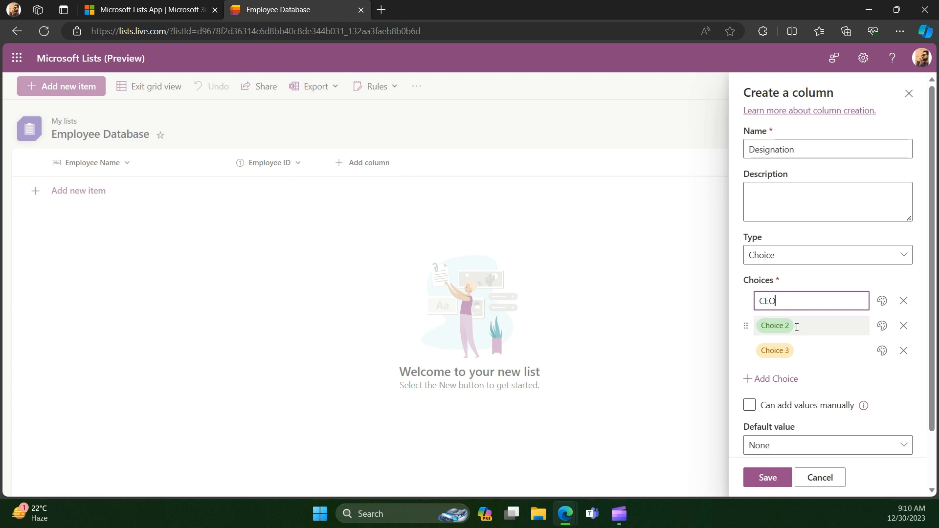
click(797, 326)
text(Director)
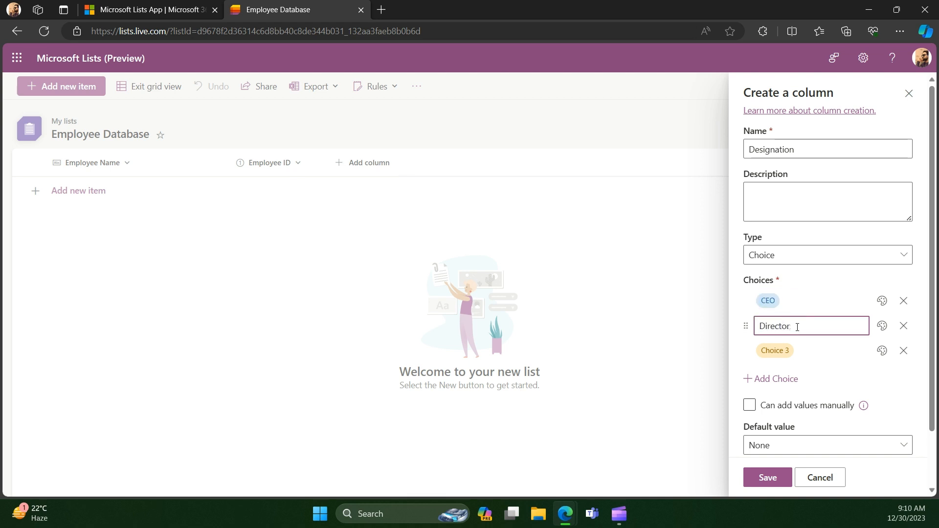
click(786, 352)
text(Exectu)
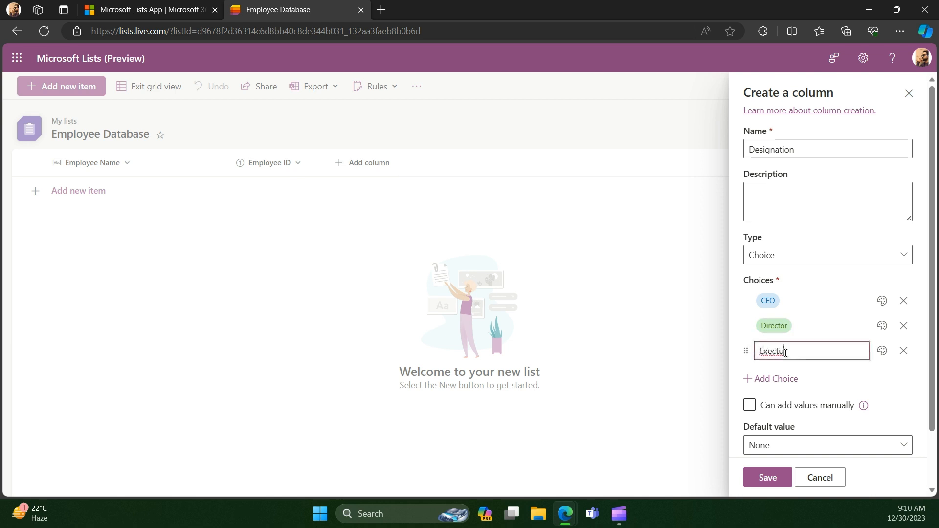
key(BackSpace)
key(BackSpace)
text(utive)
- Add a fourth choice named "Assistant" to the Designation column
click(781, 379)
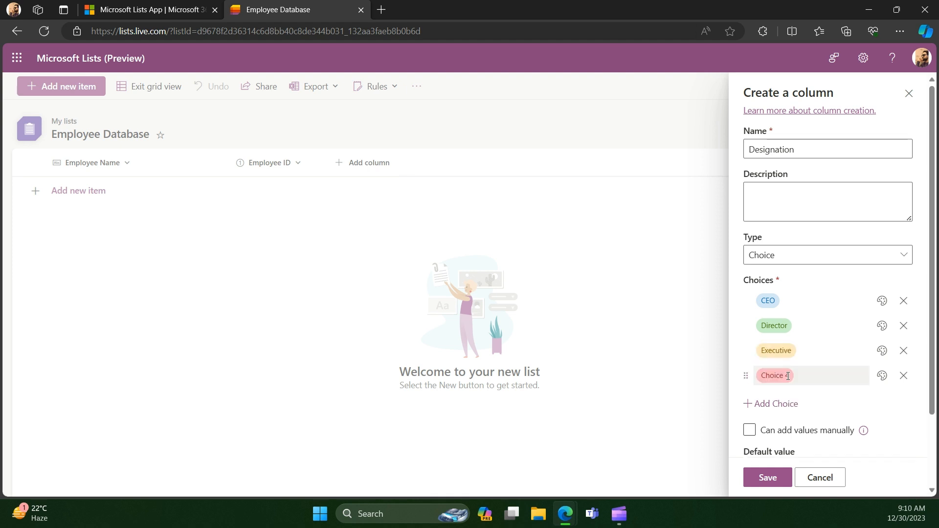
key(BackSpace)
click(787, 375)
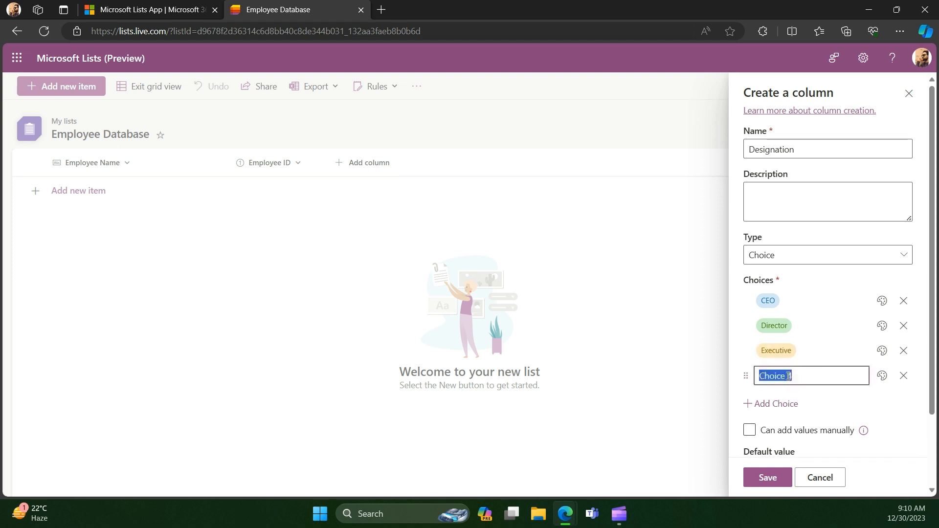
text(Assistant)
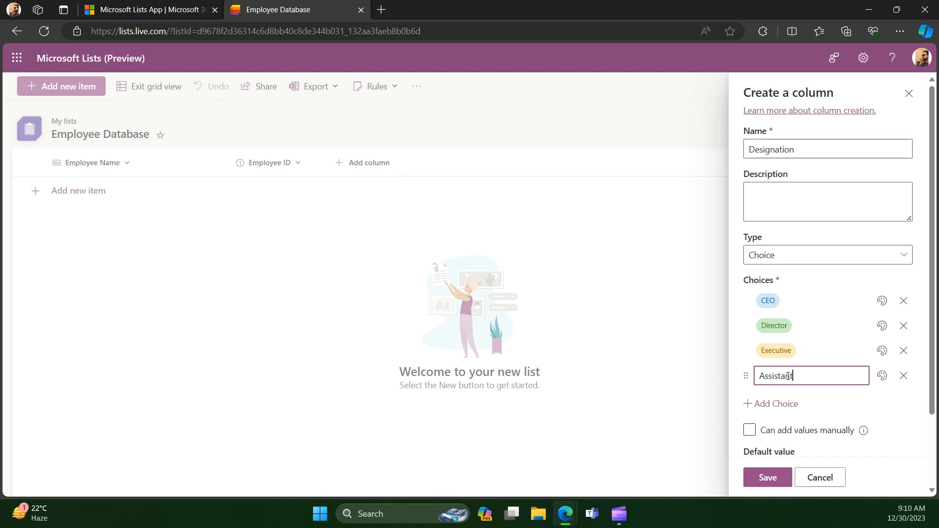
- Change the fill color of the Assistant choice to light cyan
click(846, 348)
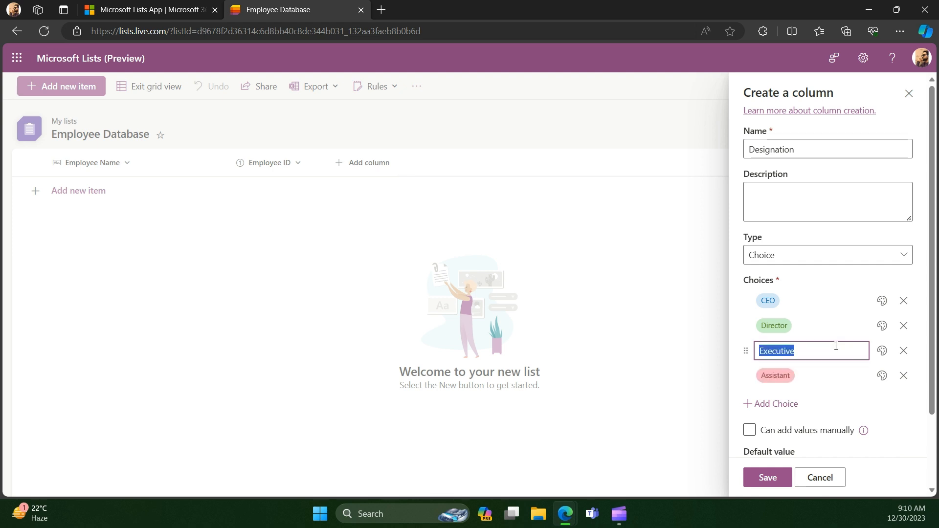
click(882, 376)
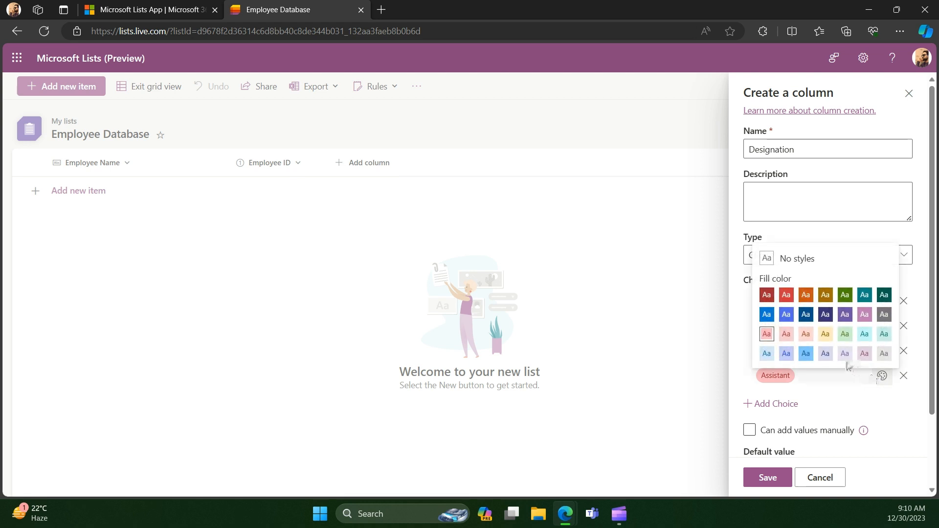
click(845, 335)
click(882, 376)
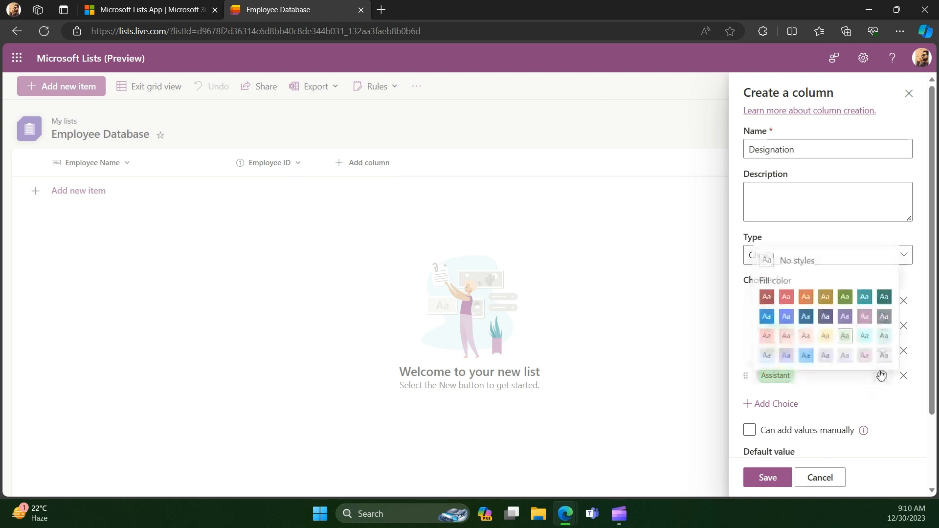
click(849, 358)
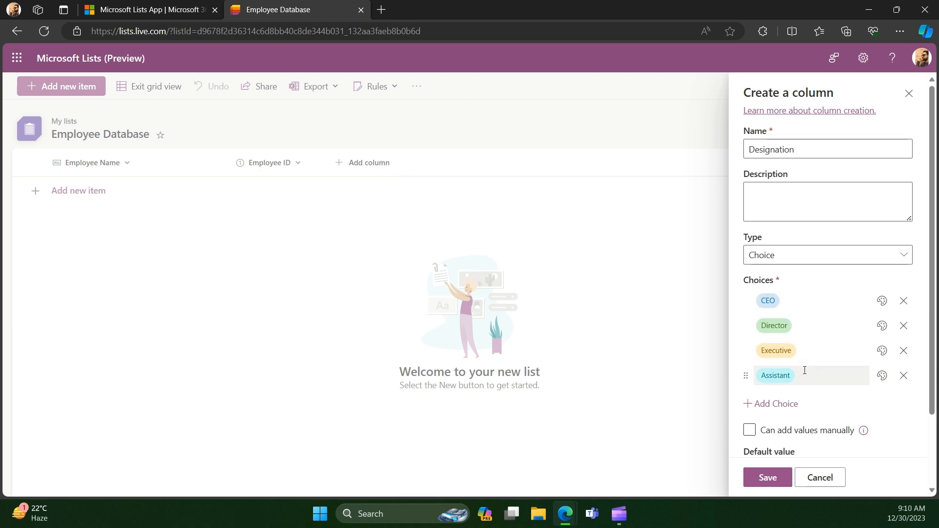
- Review the Designation column's additional options, keep the choices displayed as a drop-down menu and save the column
scroll(803, 373, down, 3)
click(772, 434)
scroll(772, 434, down, 4)
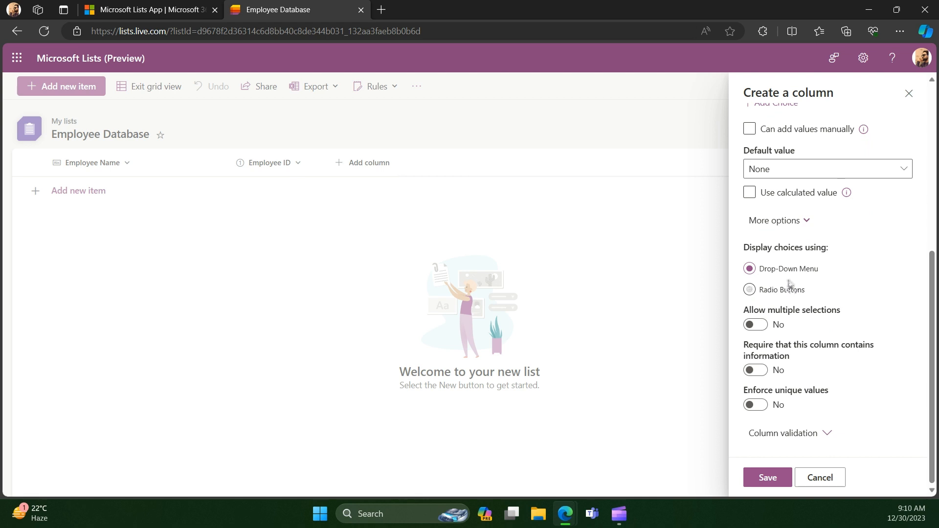
click(779, 290)
scroll(784, 359, up, 6)
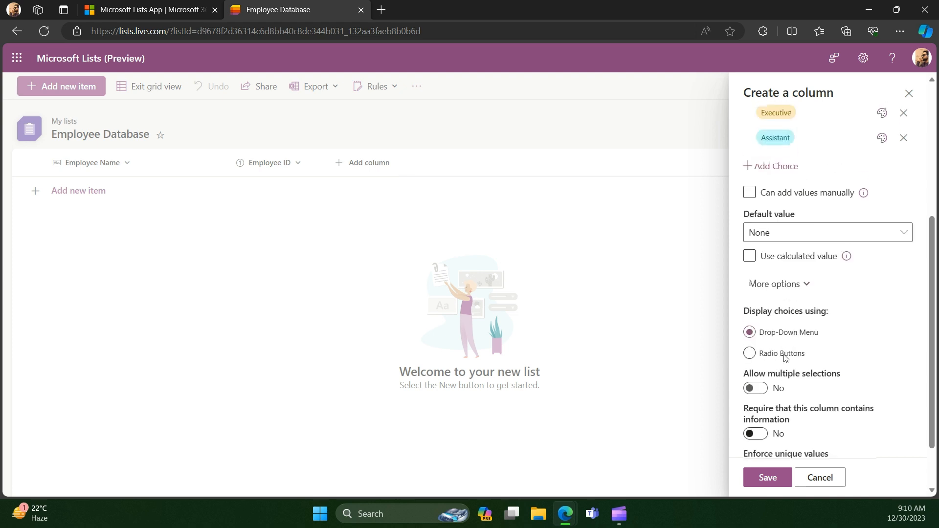
click(770, 478)
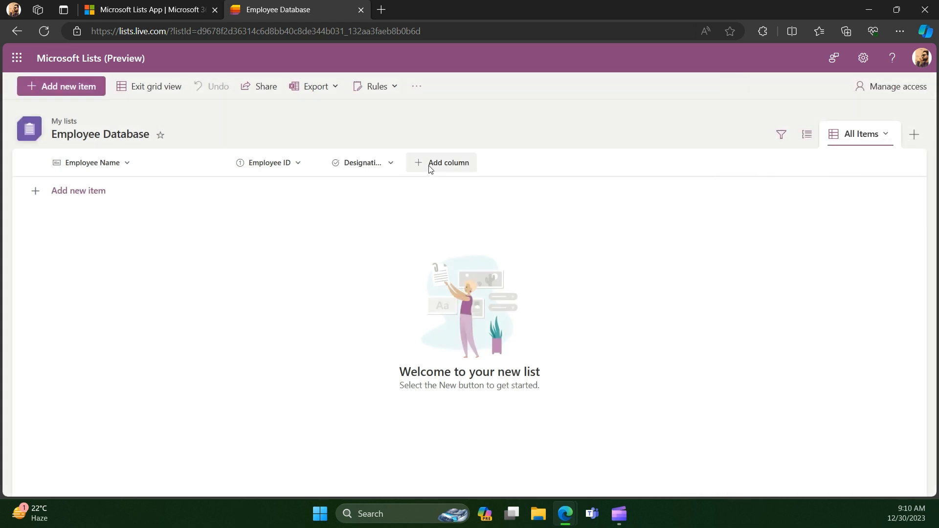
- Add a Yes/No column named "Permanent" after Designation, with No as its default value
click(453, 166)
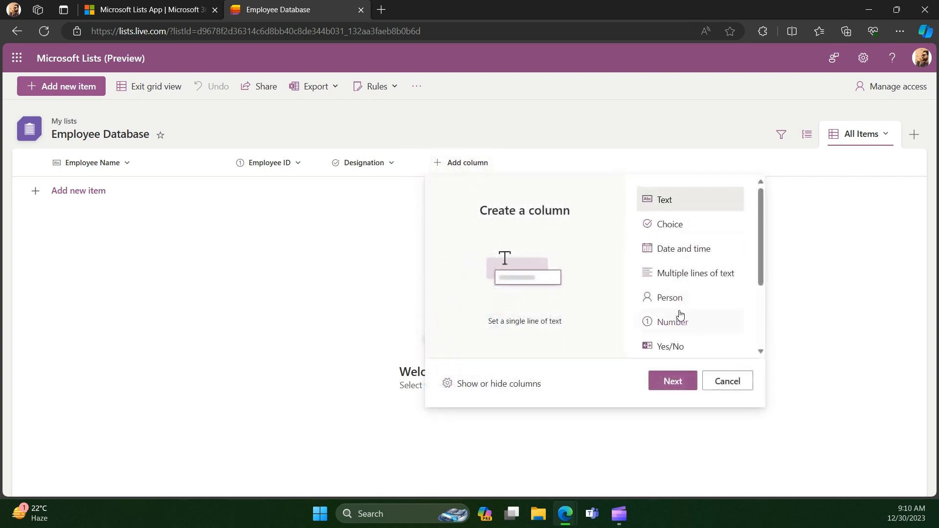
click(663, 346)
click(663, 381)
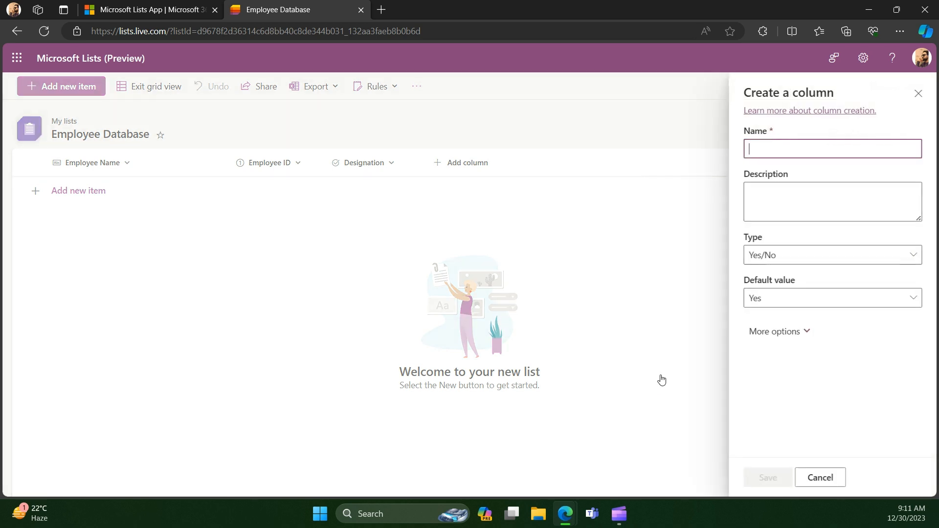
text(Permanent)
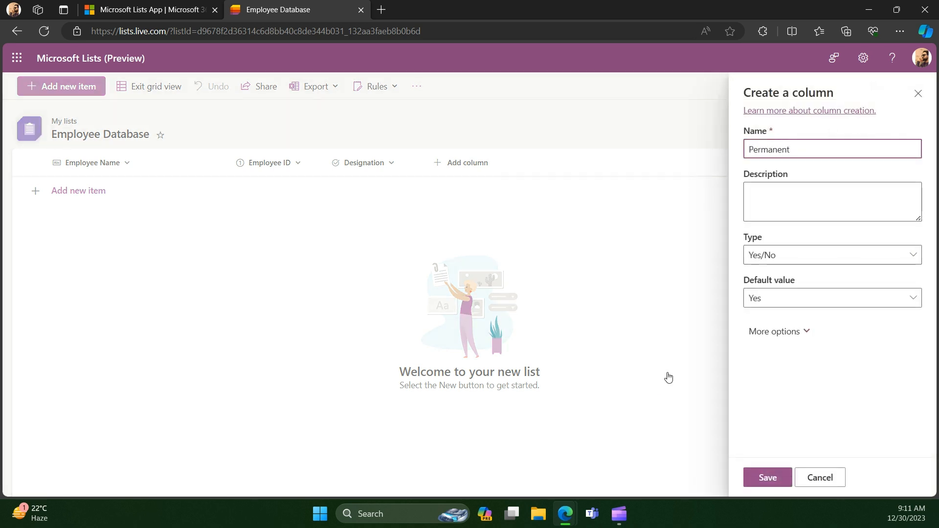
click(851, 304)
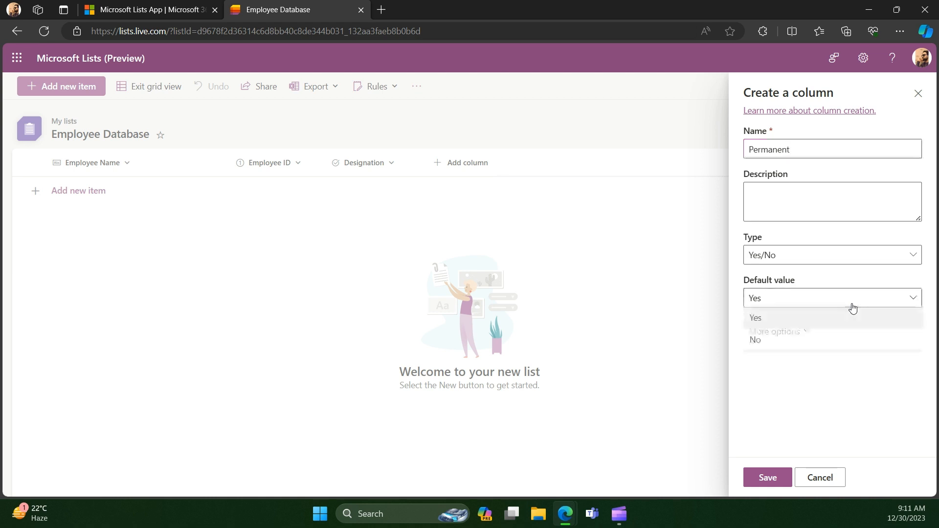
click(830, 346)
click(767, 477)
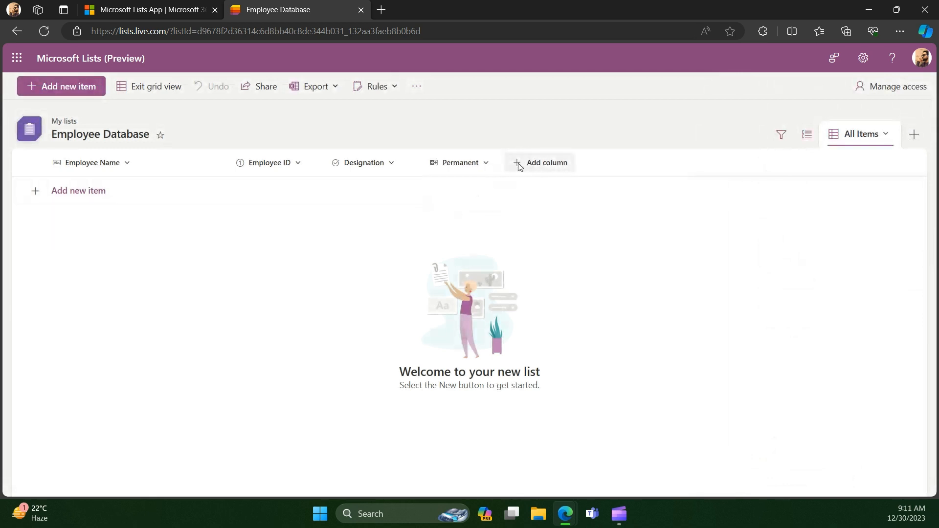
- Start a new Choice column after Permanent and name it "Status"
click(519, 164)
click(497, 235)
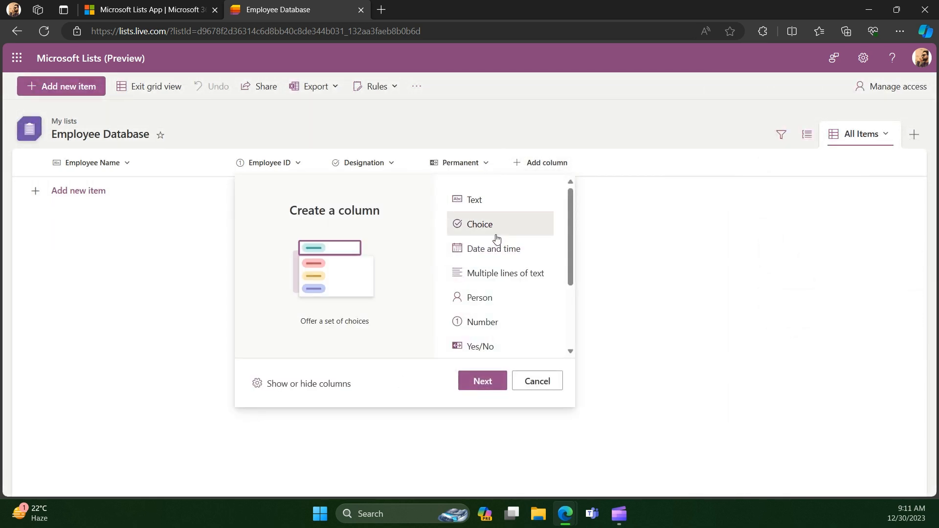
click(476, 385)
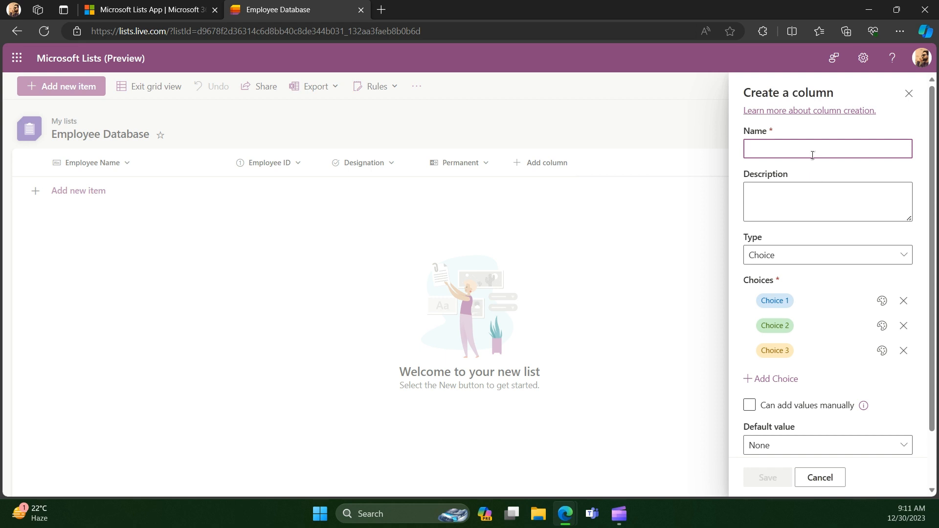
click(812, 155)
text(Status)
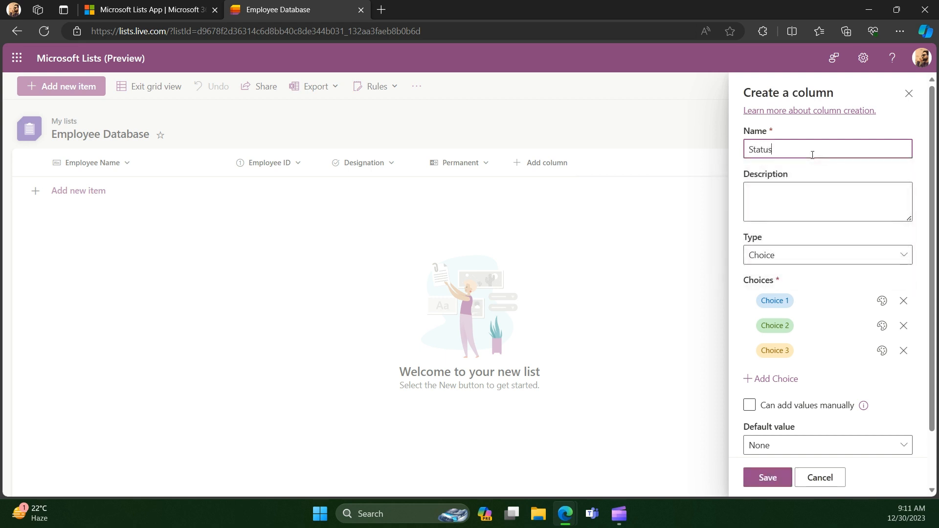
- Rename the first two Status choices to Active and Inactive, and remove the third choice
click(807, 301)
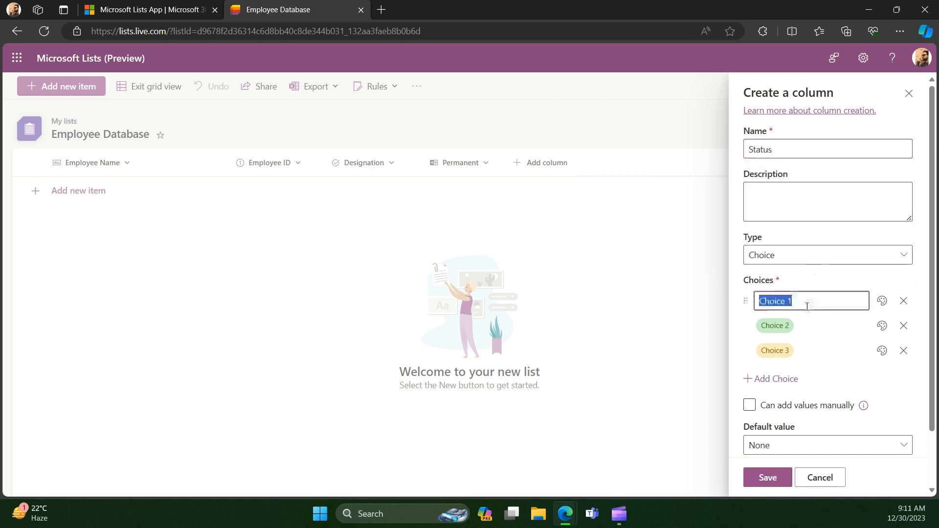
text(Active)
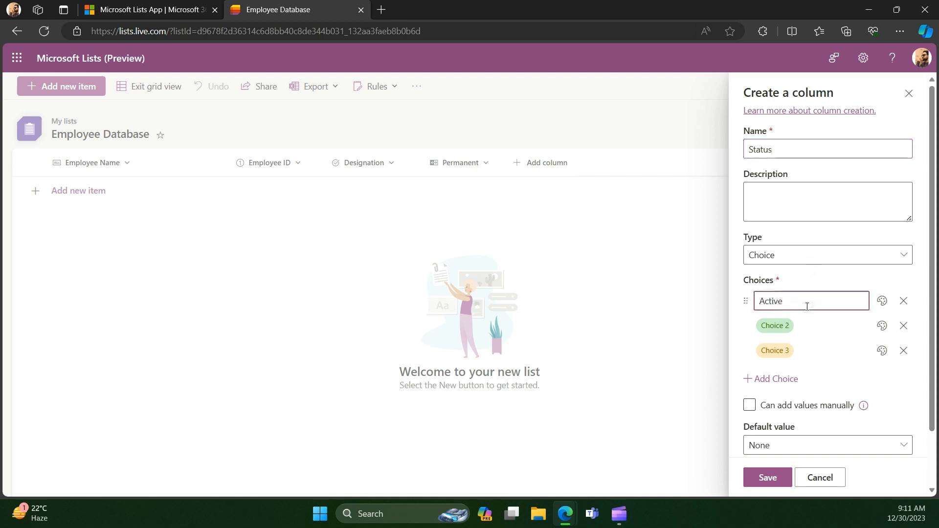
click(810, 320)
text(Inactive)
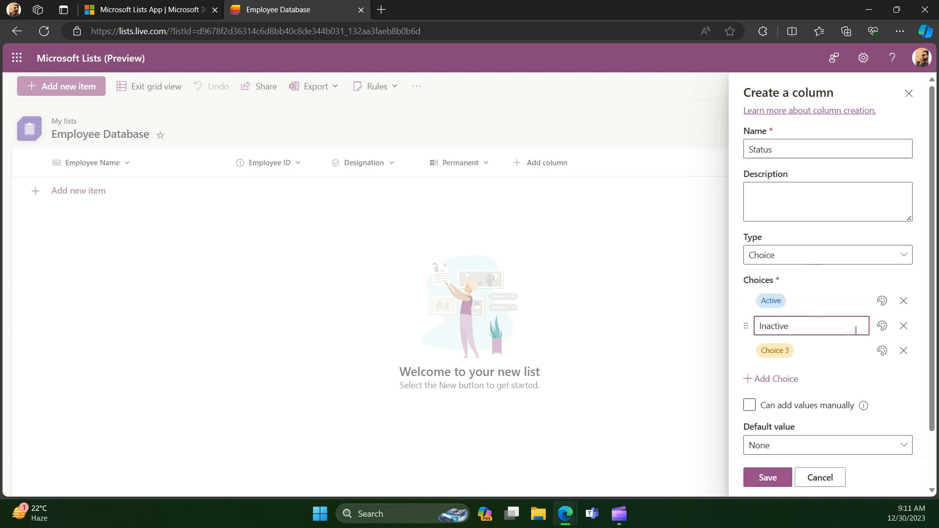
click(903, 350)
- Give the Inactive choice a dark red fill and the Active choice a teal fill, and save the Status column
click(881, 325)
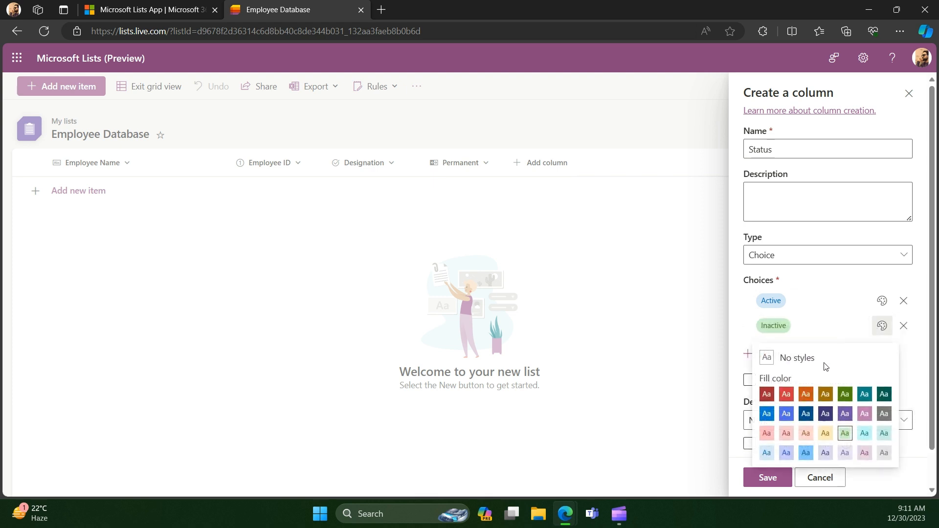
click(766, 393)
click(882, 300)
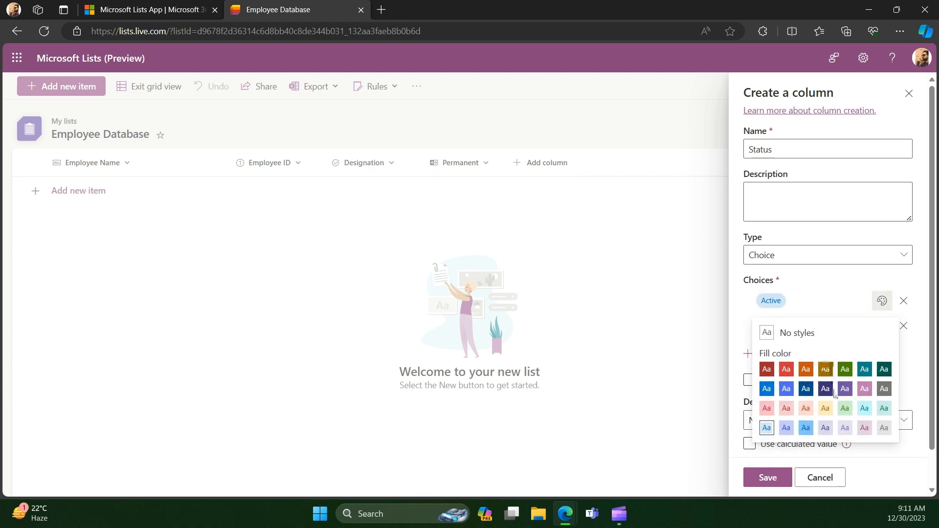
click(864, 368)
click(772, 479)
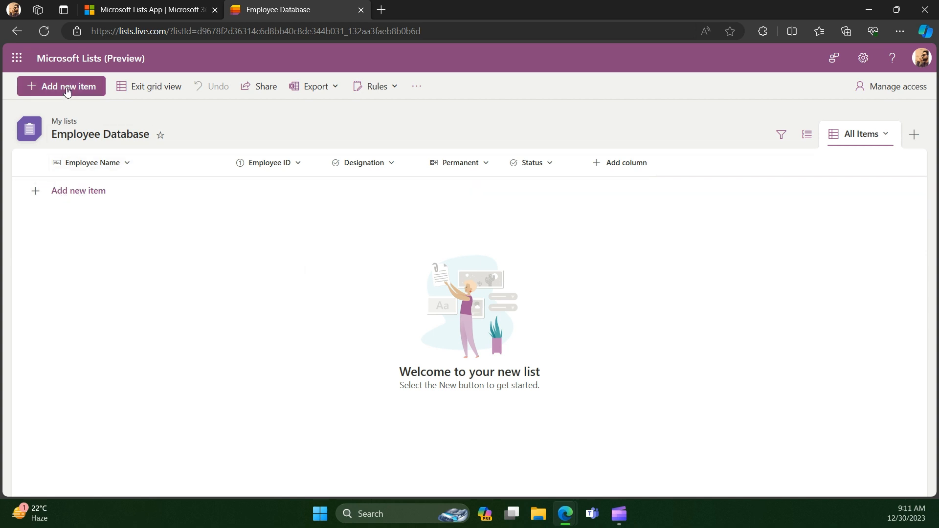
- Add a new list item with the employee name "Employee 1" and fill in its employee ID number
click(114, 192)
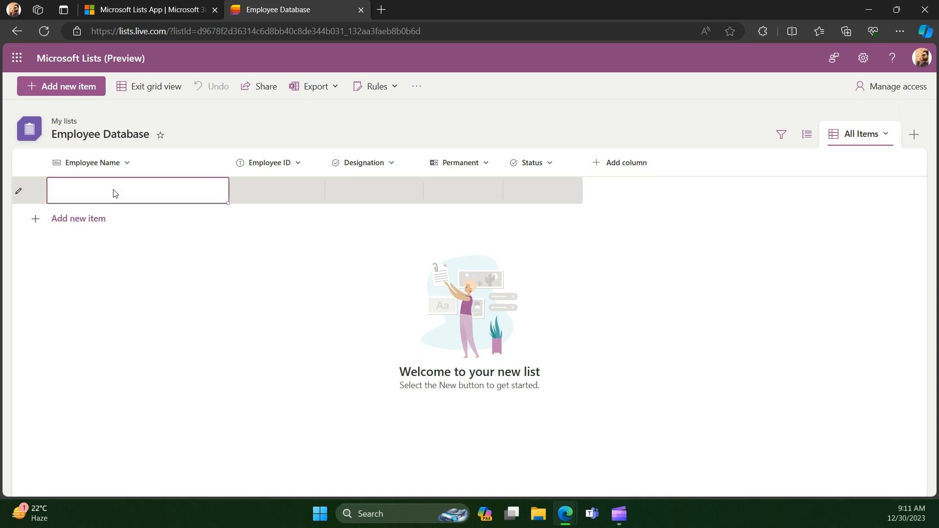
text(Employ)
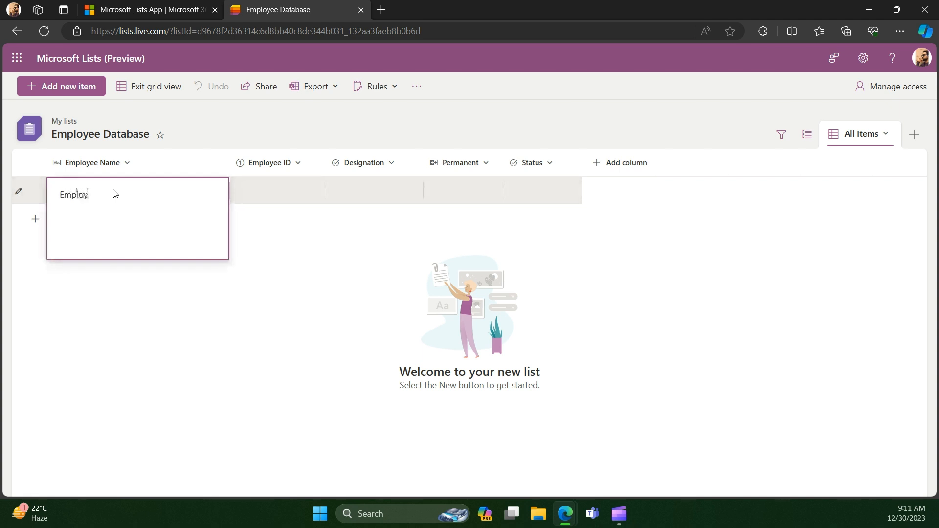
text(ee 1)
click(280, 183)
click(250, 193)
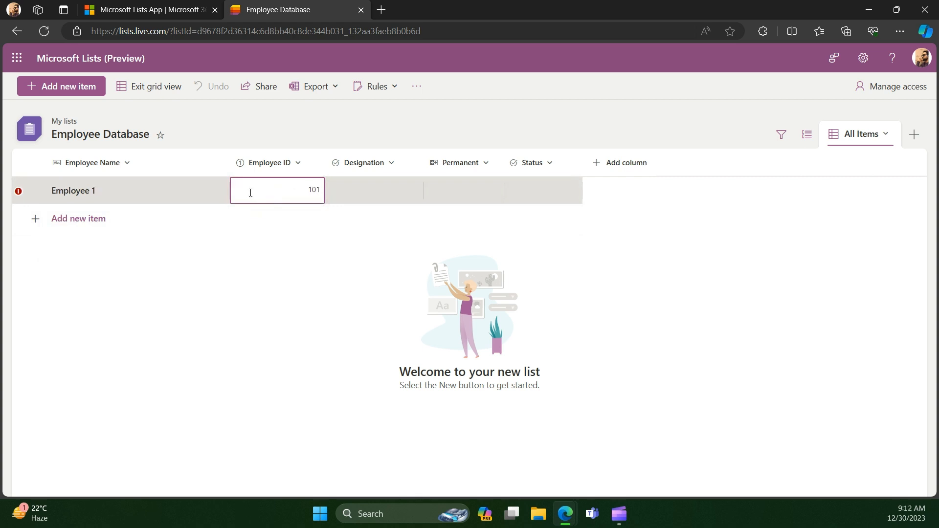
- Set the designation of Employee 1 to CEO and mark the employee as permanent
click(403, 192)
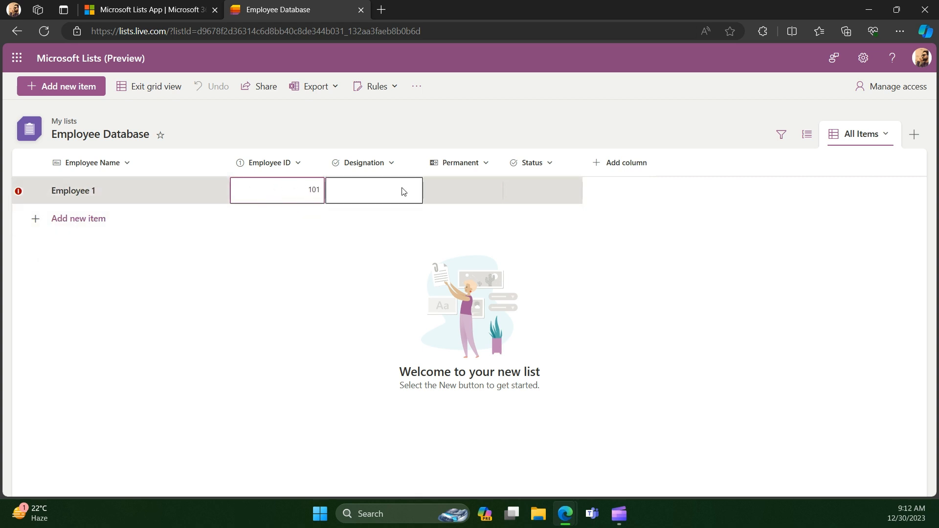
click(360, 190)
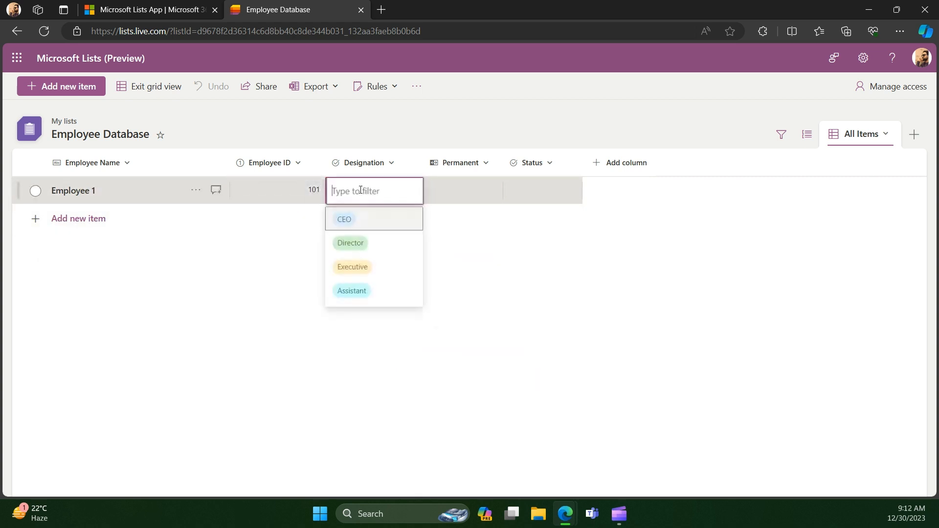
click(356, 225)
click(456, 191)
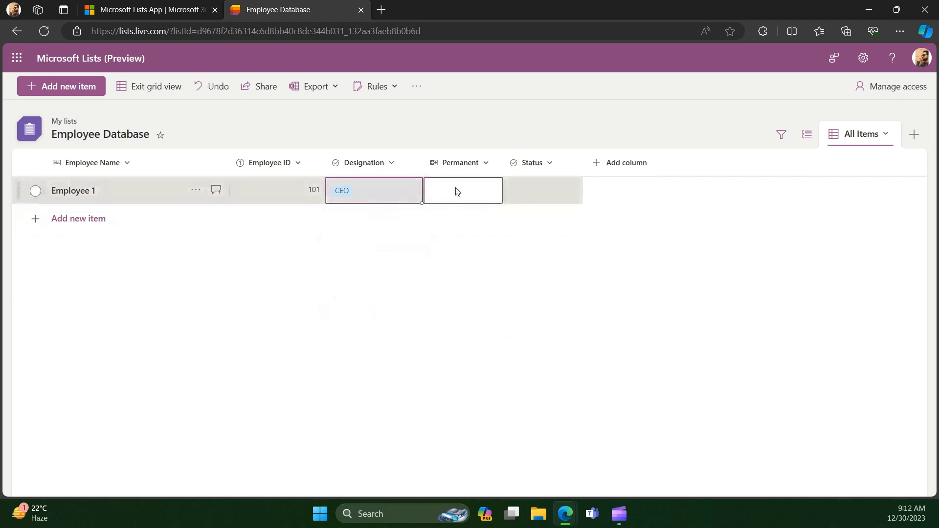
click(458, 191)
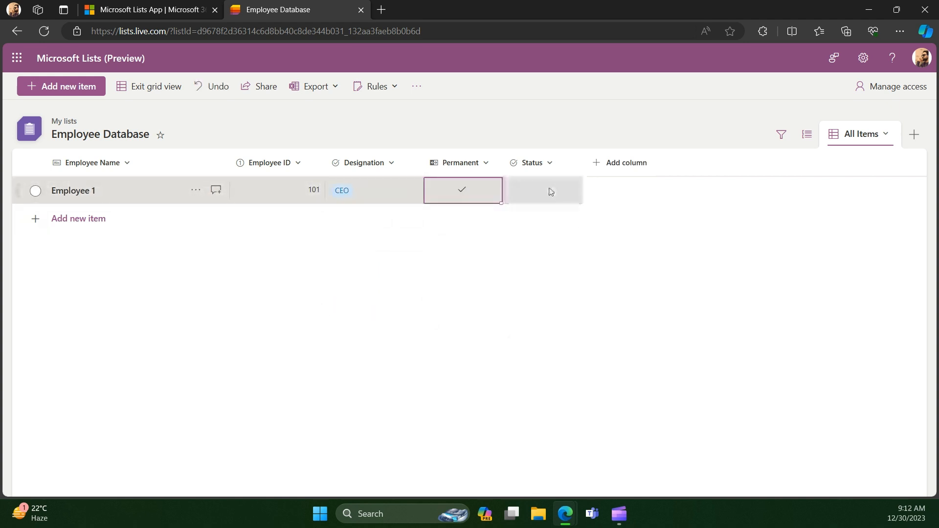
- Set the status of Employee 1 to Active and leave grid editing
click(550, 192)
click(533, 217)
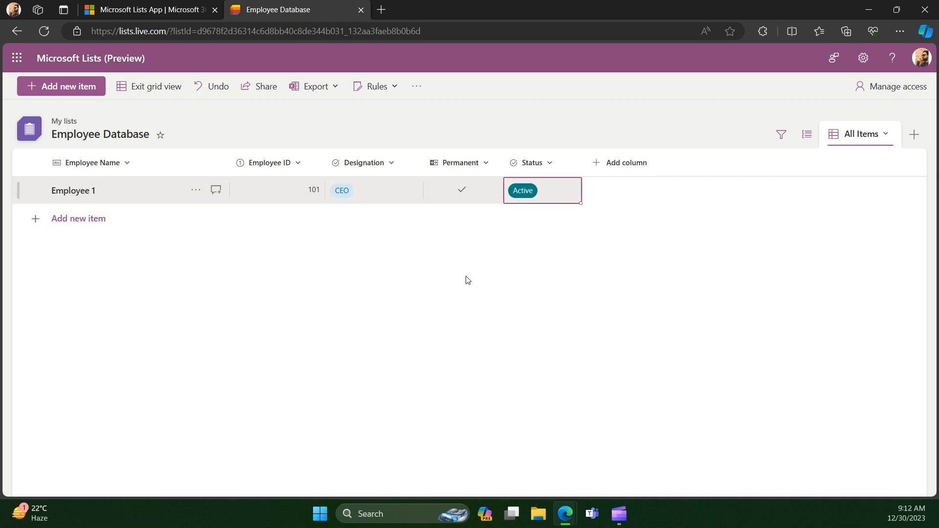
click(166, 92)
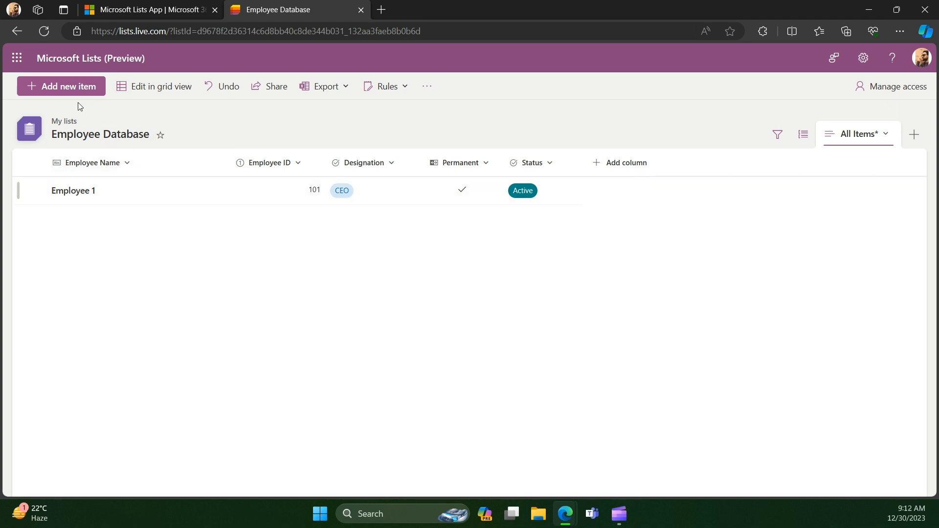
- Start a new list item with the employee name "Employee 2" and fill in its employee ID number
click(64, 93)
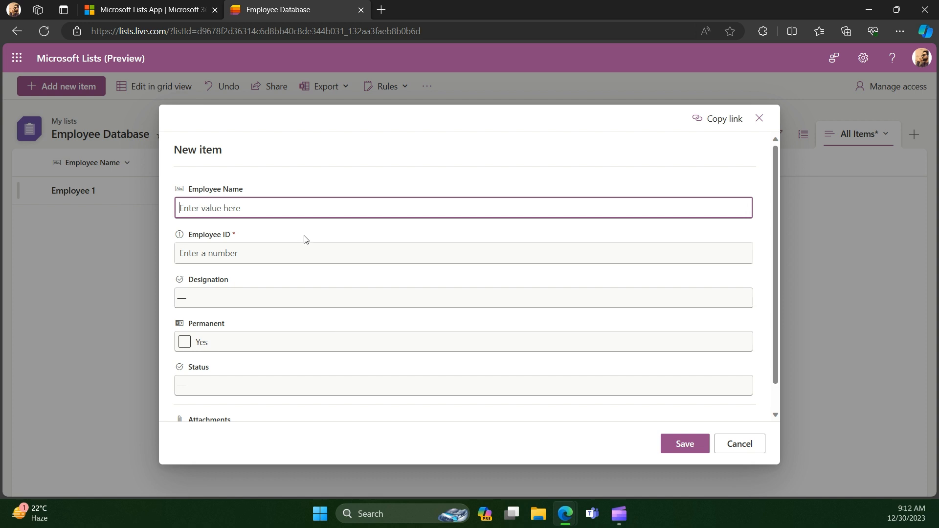
scroll(321, 272, down, 1)
scroll(308, 247, up, 1)
text(Employee 2)
click(335, 253)
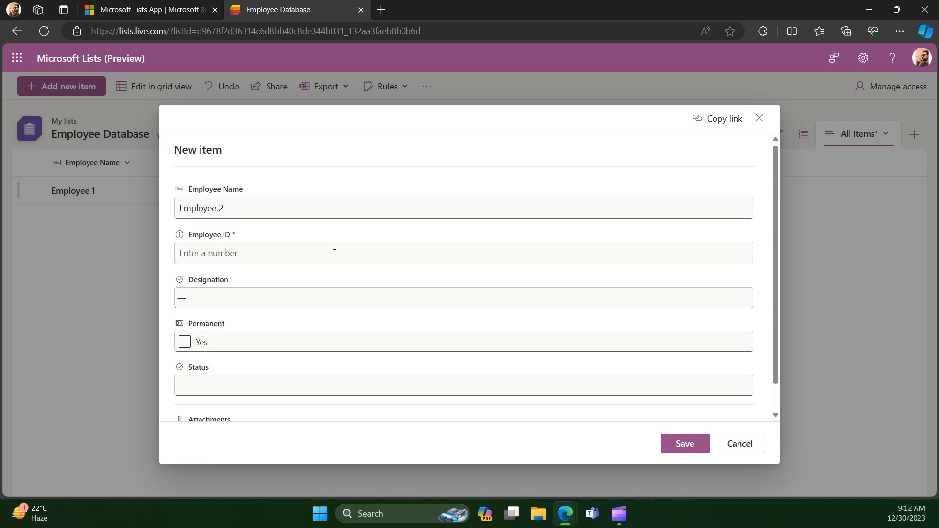
text(102)
- Set Employee 2's designation to Director, mark the employee as permanent with status Active, and save the item
click(286, 298)
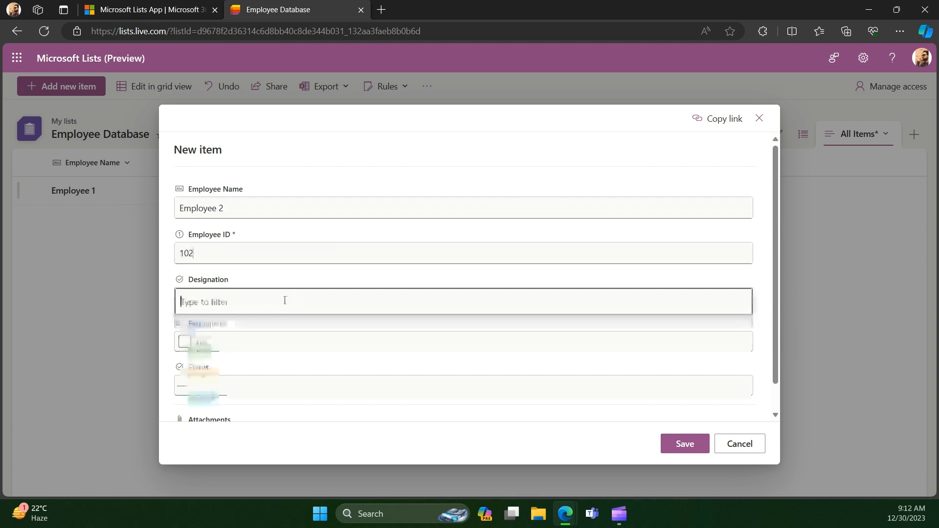
click(183, 375)
click(248, 347)
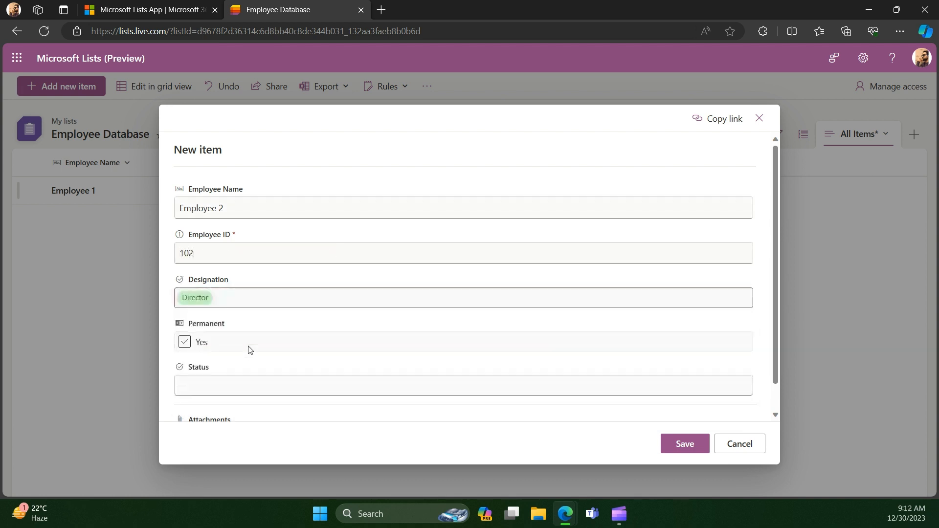
click(191, 347)
scroll(220, 349, down, 1)
click(208, 361)
click(197, 388)
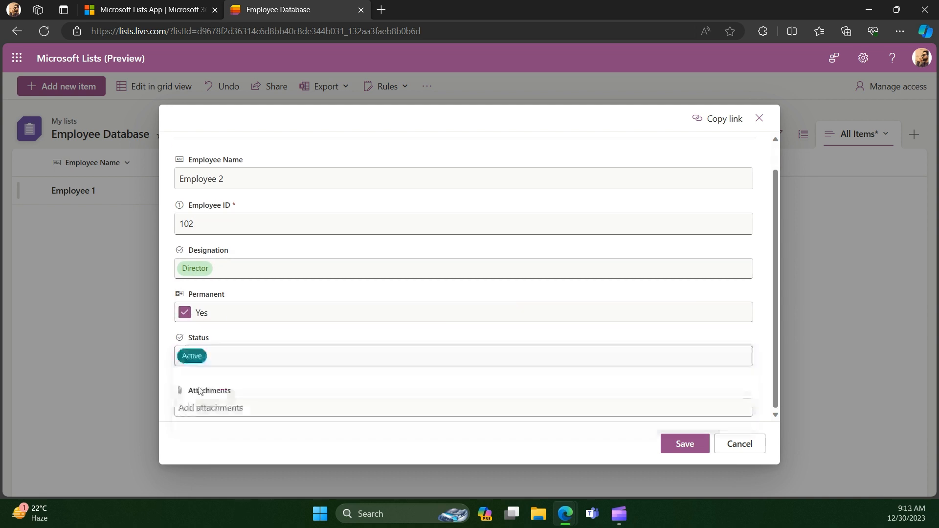
scroll(380, 347, up, 1)
click(678, 441)
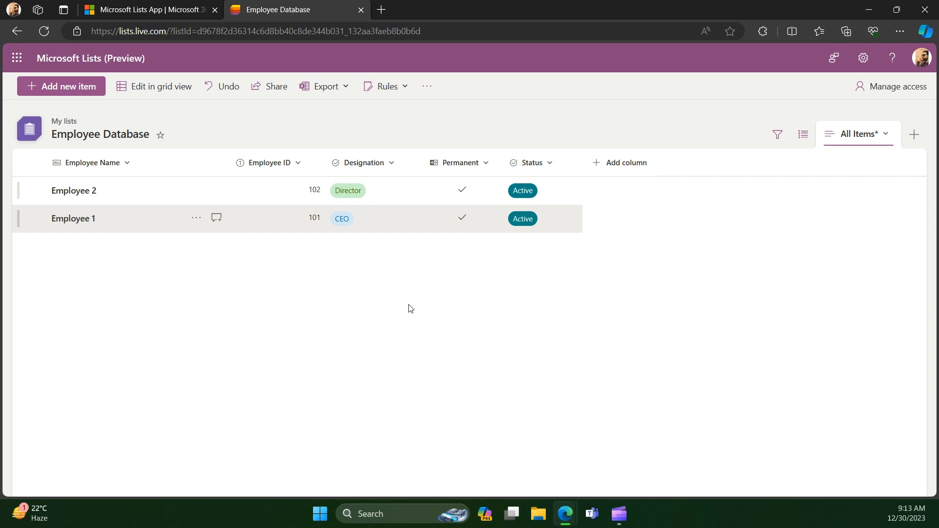
- Examine Employee 1's edit form, including the designation choices and comments area, and close it without saving changes
click(90, 221)
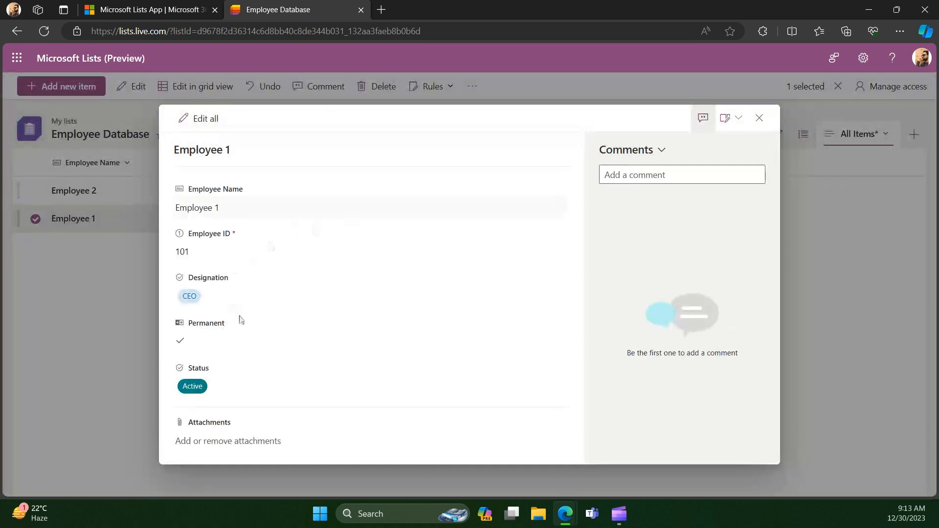
click(201, 118)
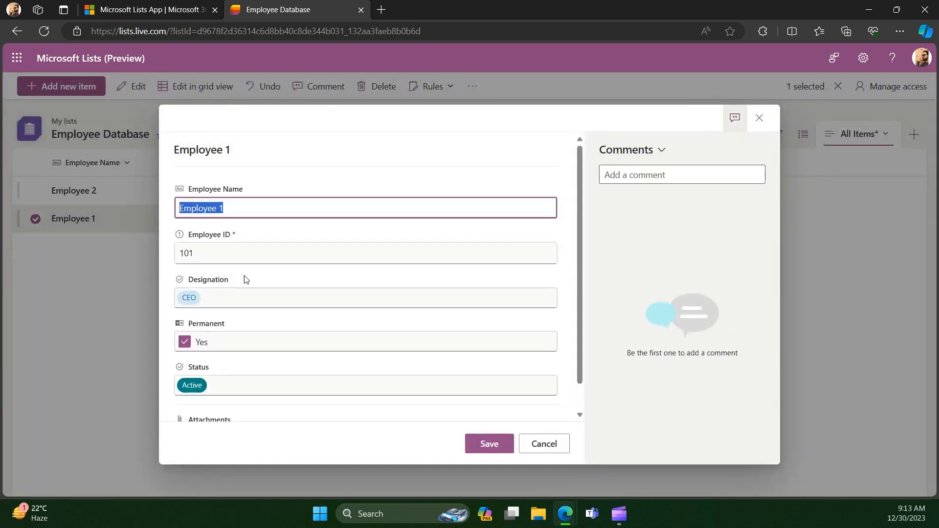
key(Tab)
click(251, 294)
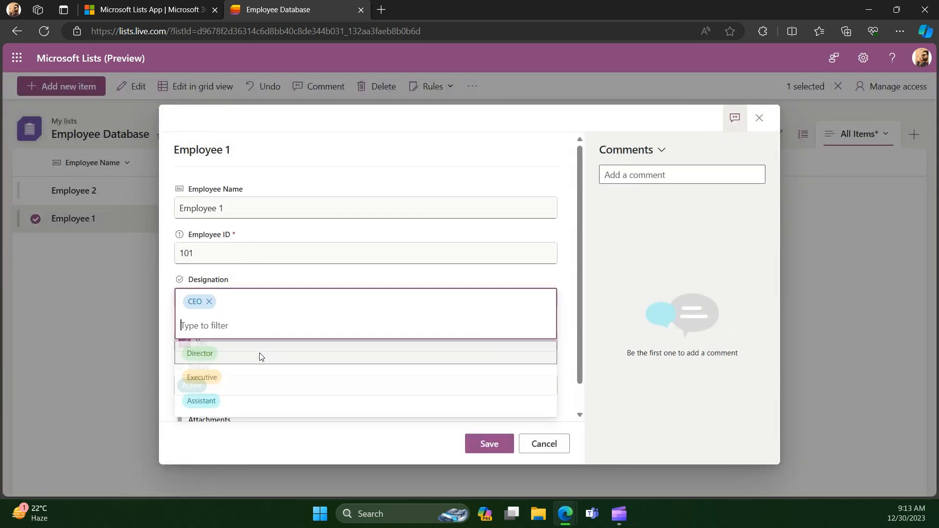
click(319, 272)
click(735, 119)
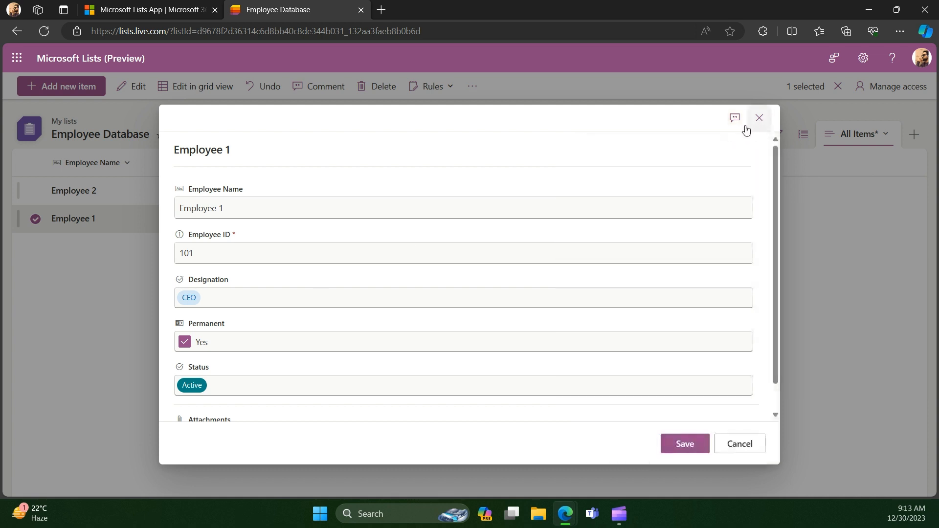
click(735, 118)
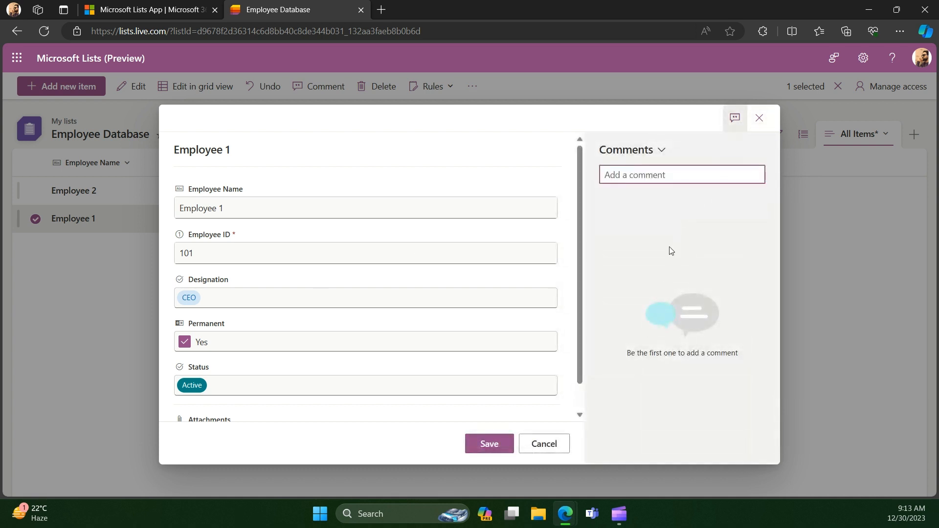
click(735, 118)
click(752, 121)
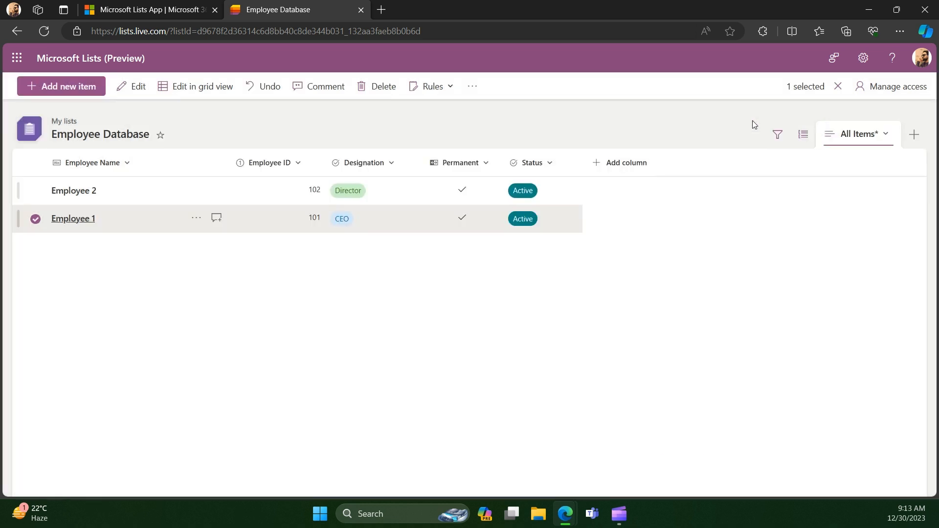
click(473, 375)
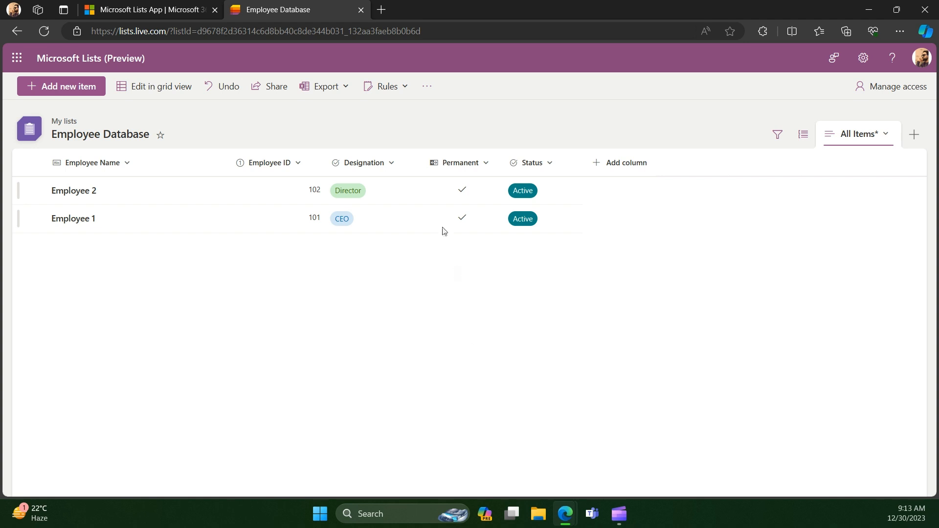
- Review the rule types offered for the Employee Database list without creating one, and return to the Lists home page
click(387, 86)
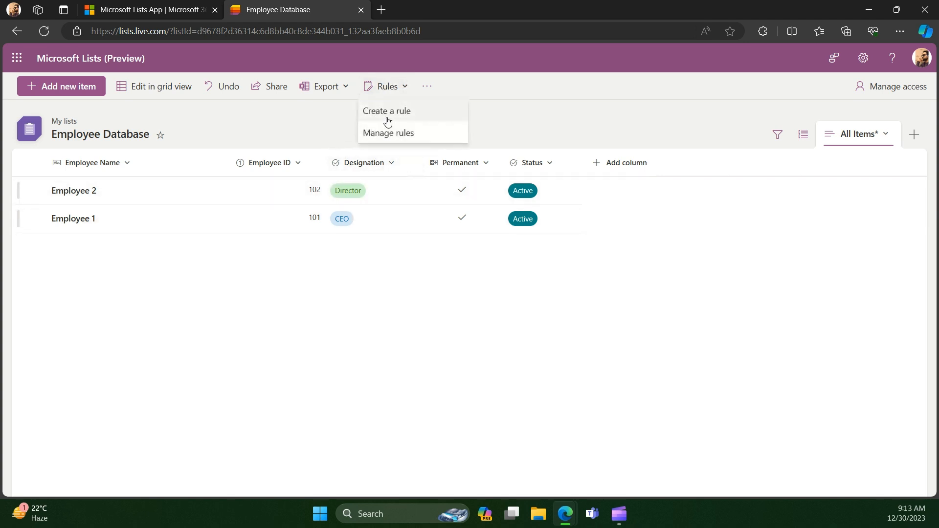
click(387, 113)
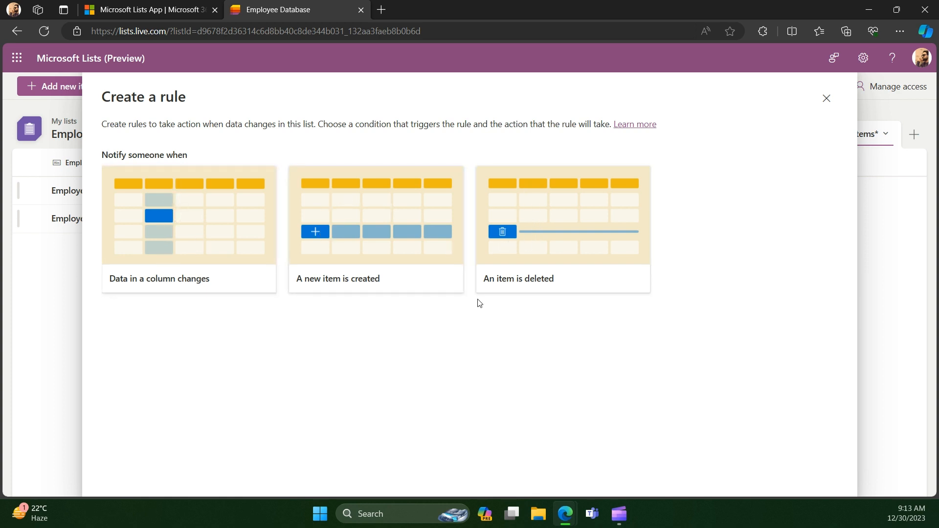
click(826, 110)
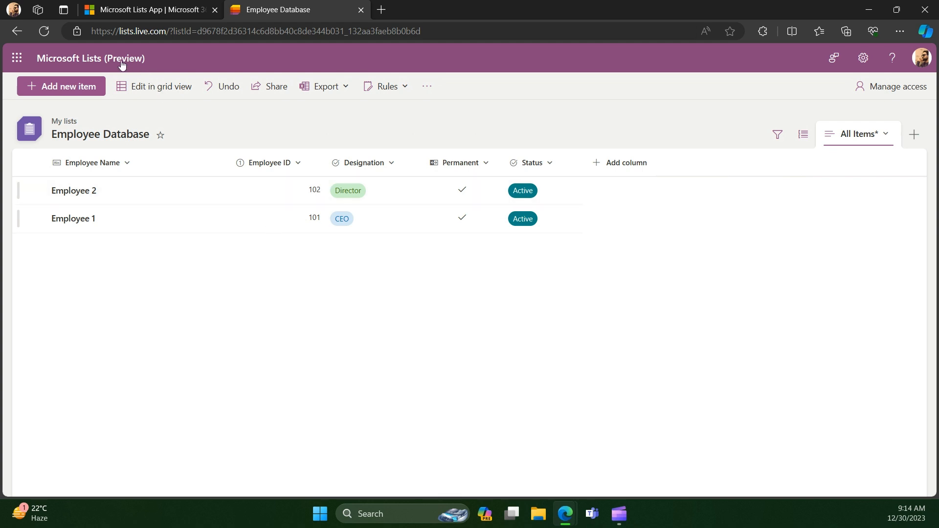
click(93, 67)
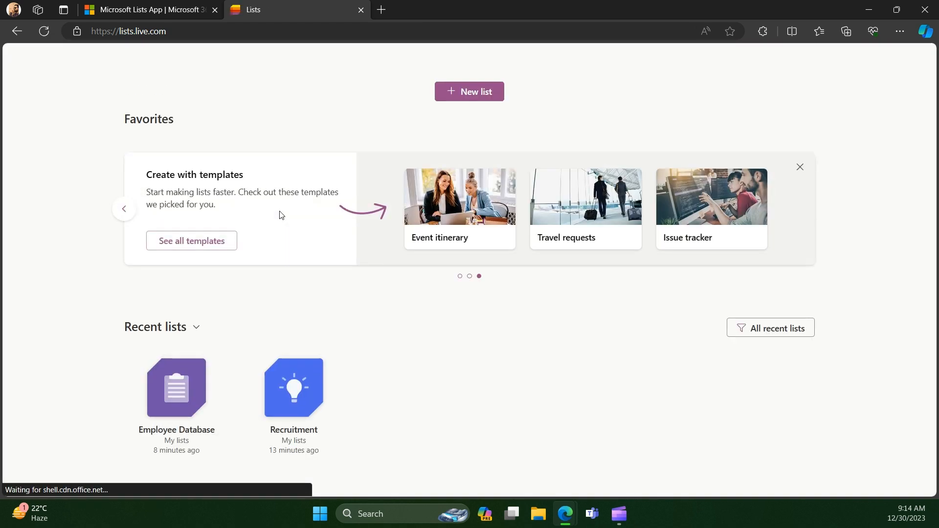